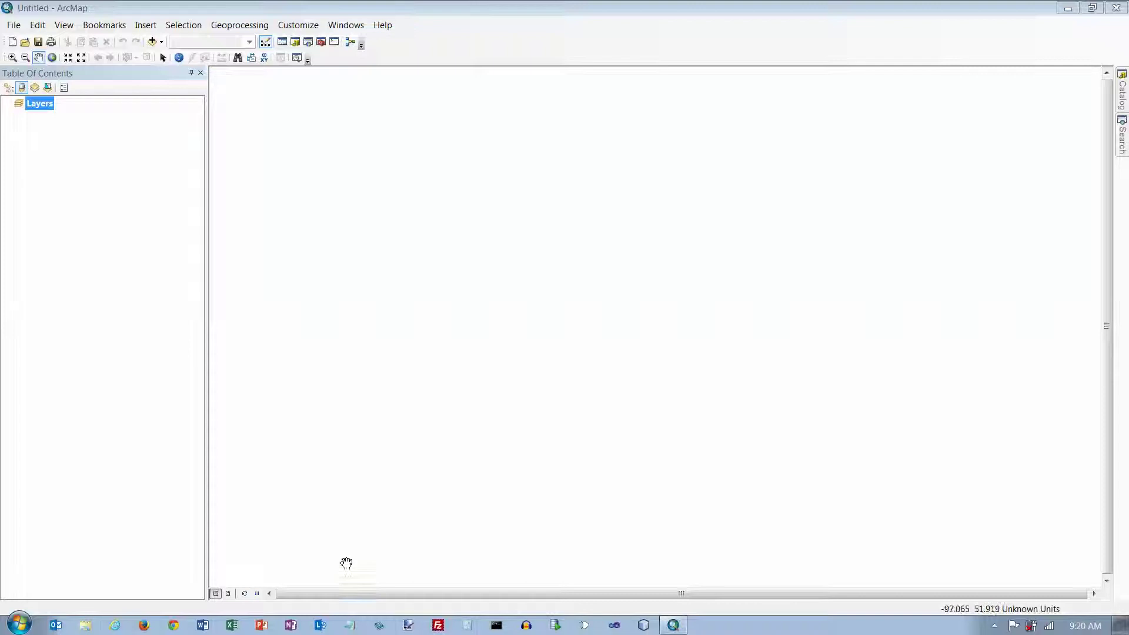
Step: Browse to D:\EsriPress\GIST1\MyExercises\Chapter8 on the tutorial DVD in Windows Explorer
{"action": "left_click", "coordinate": [86, 625]}
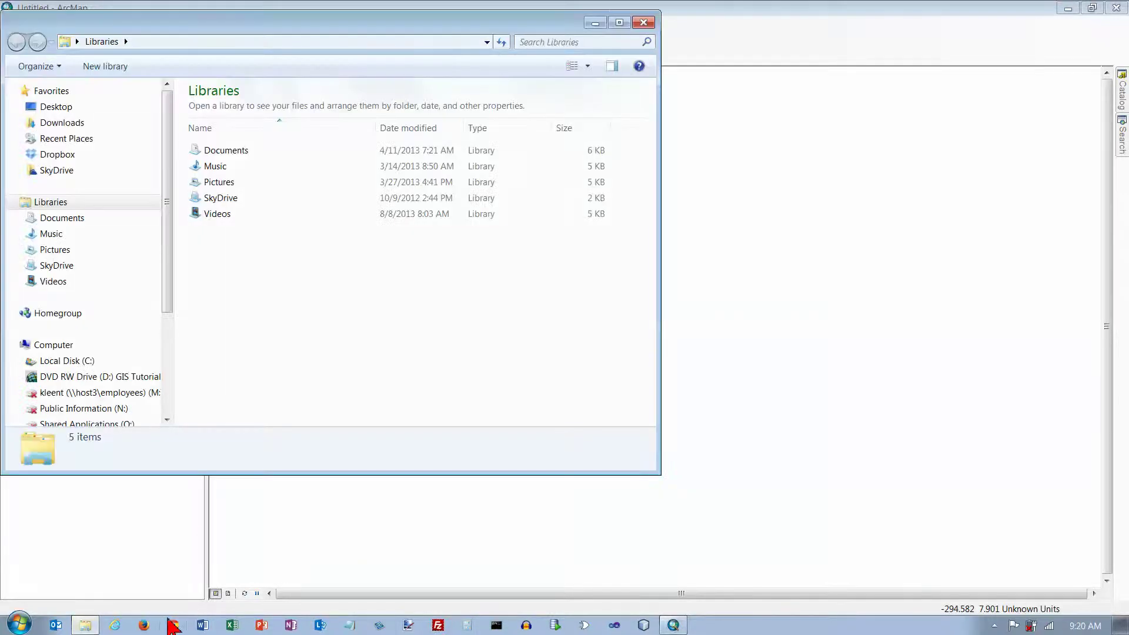
{"action": "left_click", "coordinate": [107, 377]}
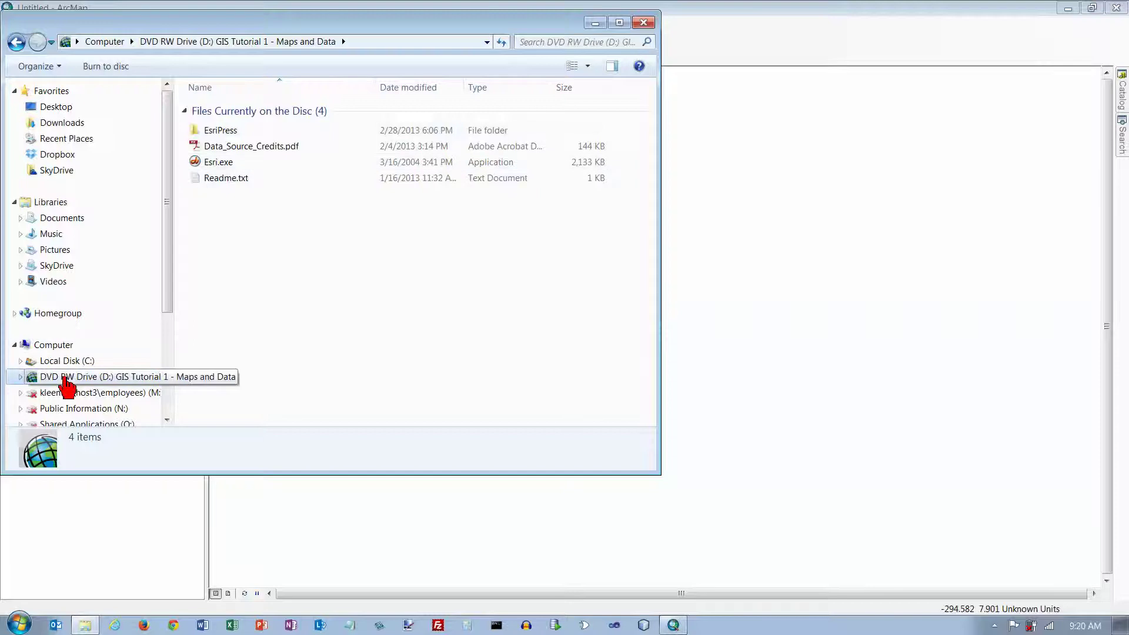
{"action": "double_click", "coordinate": [229, 133]}
{"action": "double_click", "coordinate": [206, 129]}
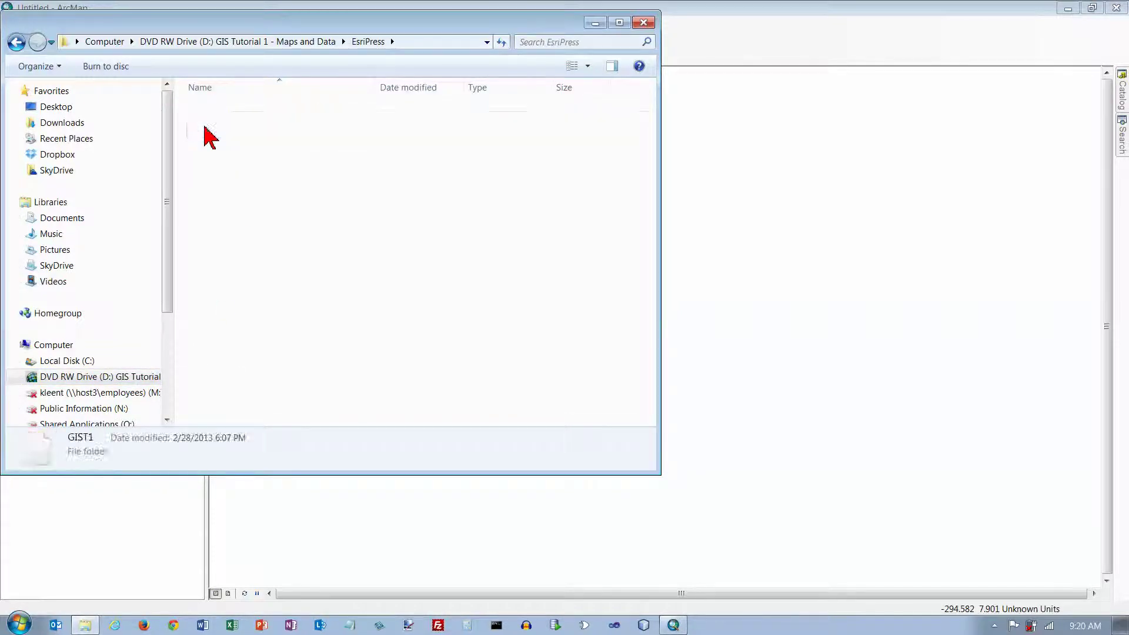
{"action": "double_click", "coordinate": [212, 178]}
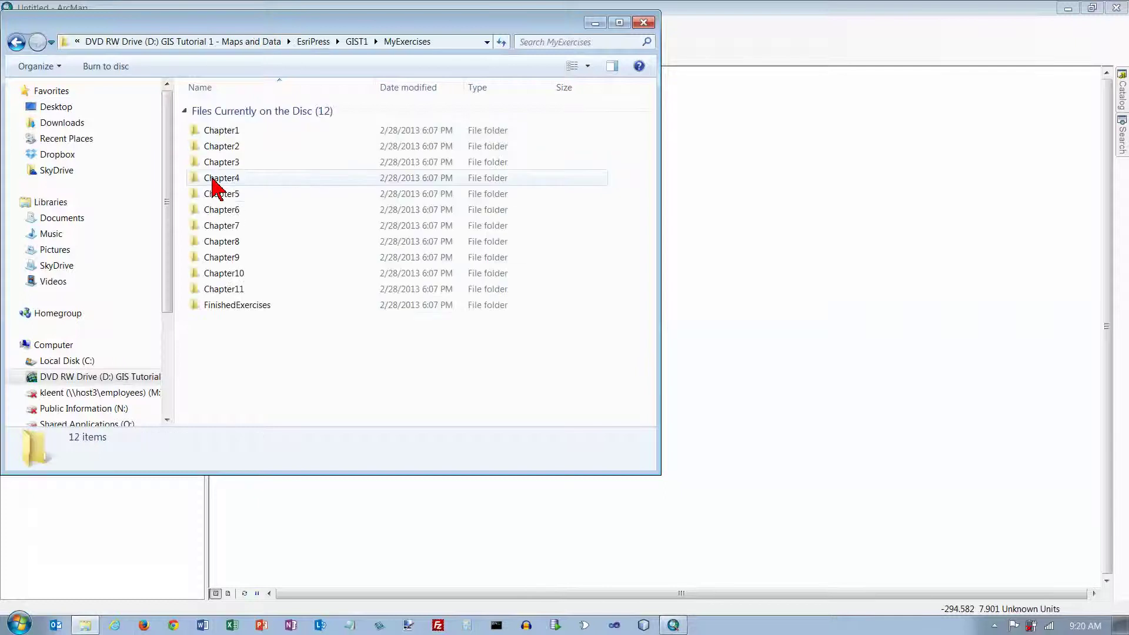
{"action": "double_click", "coordinate": [199, 244]}
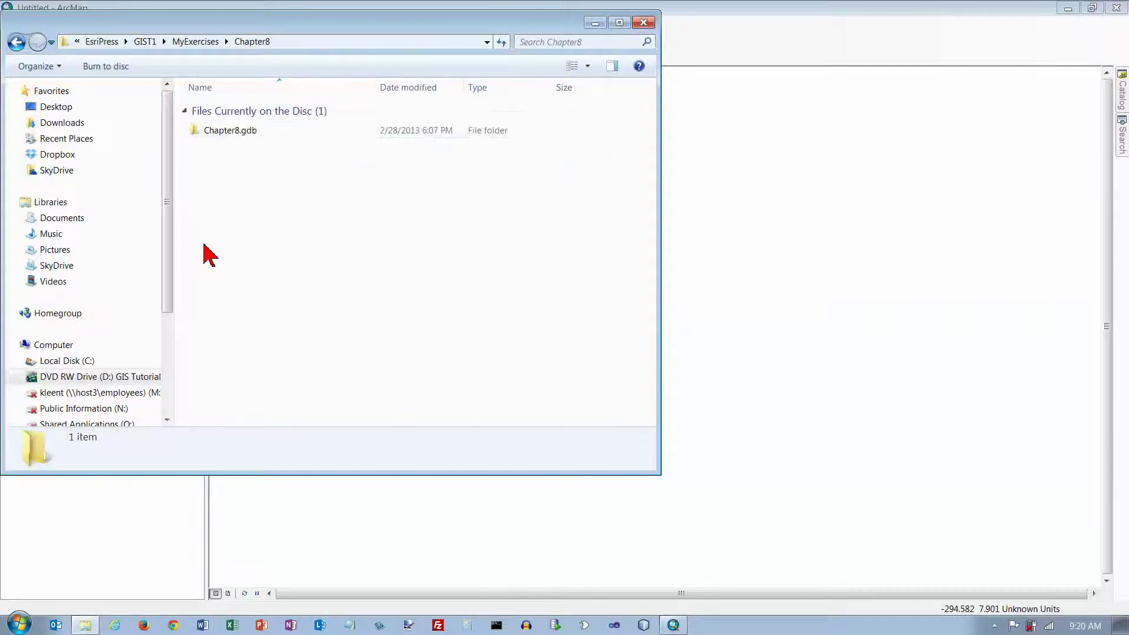
Step: Look inside the disc's Chapter8.gdb and check the lock file's options without changing anything
{"action": "double_click", "coordinate": [232, 131]}
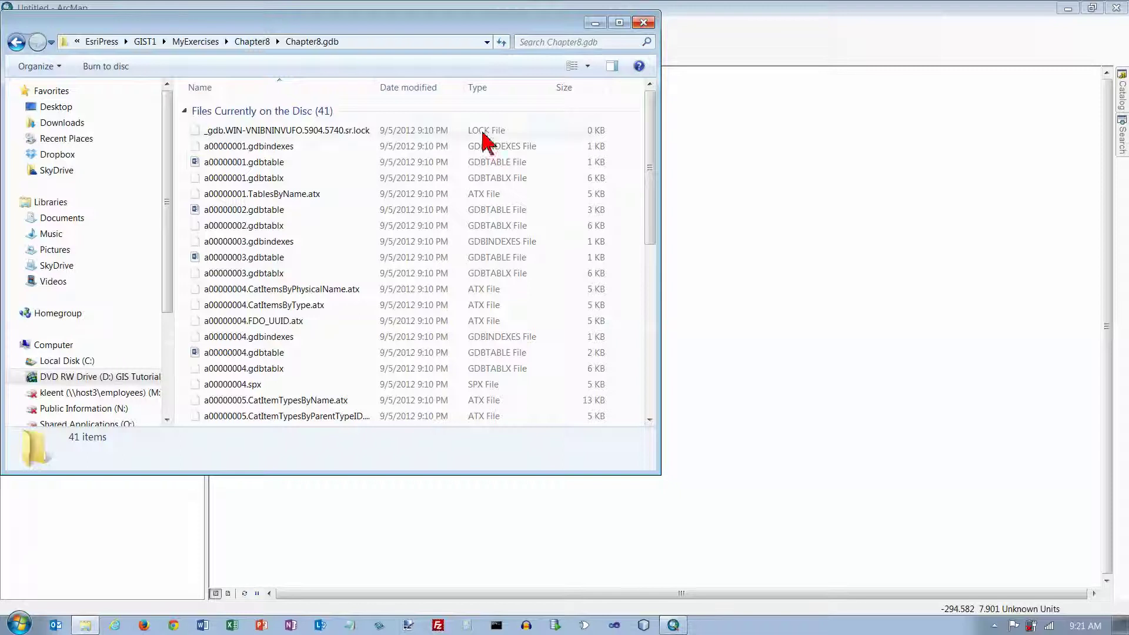
{"action": "left_click", "coordinate": [266, 139]}
{"action": "right_click", "coordinate": [266, 139]}
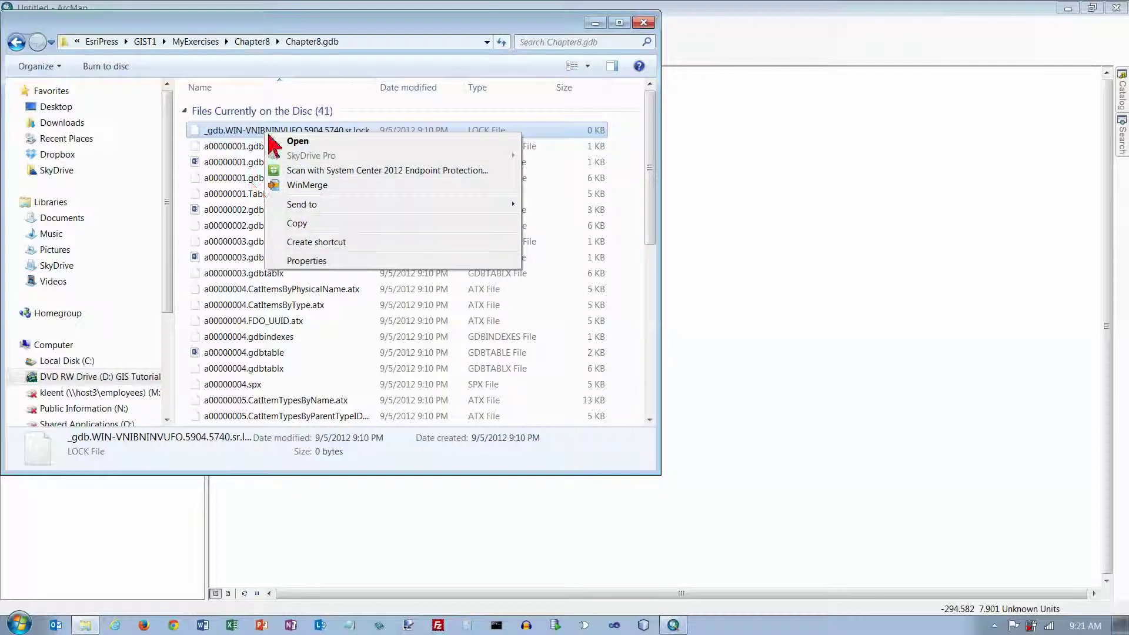
{"action": "left_click", "coordinate": [251, 43]}
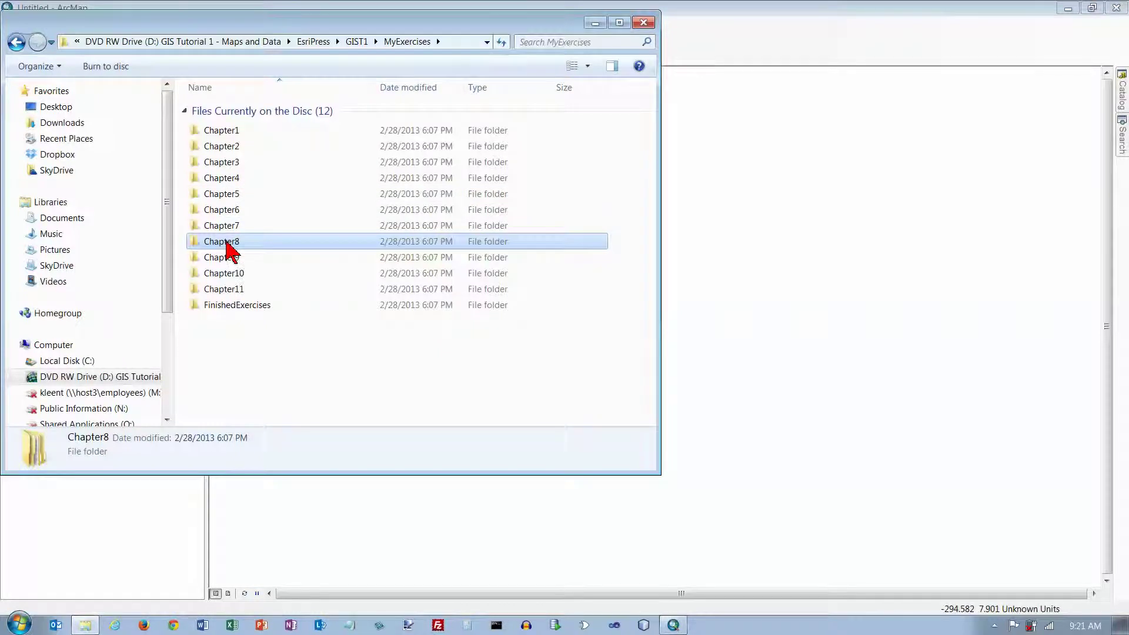
Step: Copy Chapter8.gdb from the disc's Chapter8 folder
{"action": "double_click", "coordinate": [227, 242]}
{"action": "left_click", "coordinate": [225, 132]}
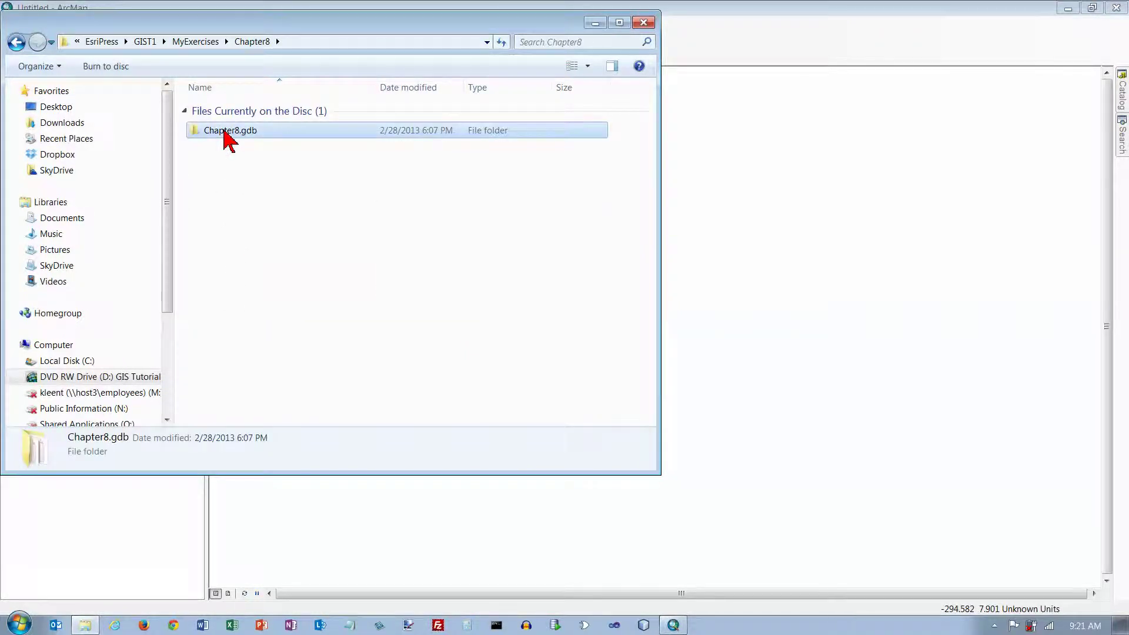
{"action": "right_click", "coordinate": [224, 132]}
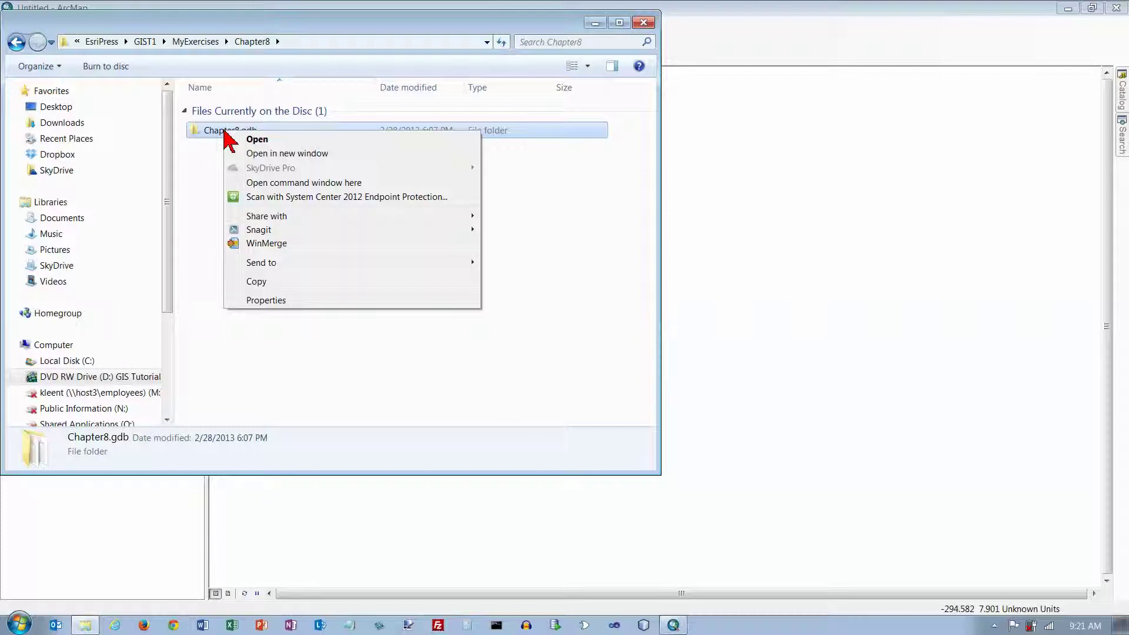
{"action": "left_click", "coordinate": [276, 283]}
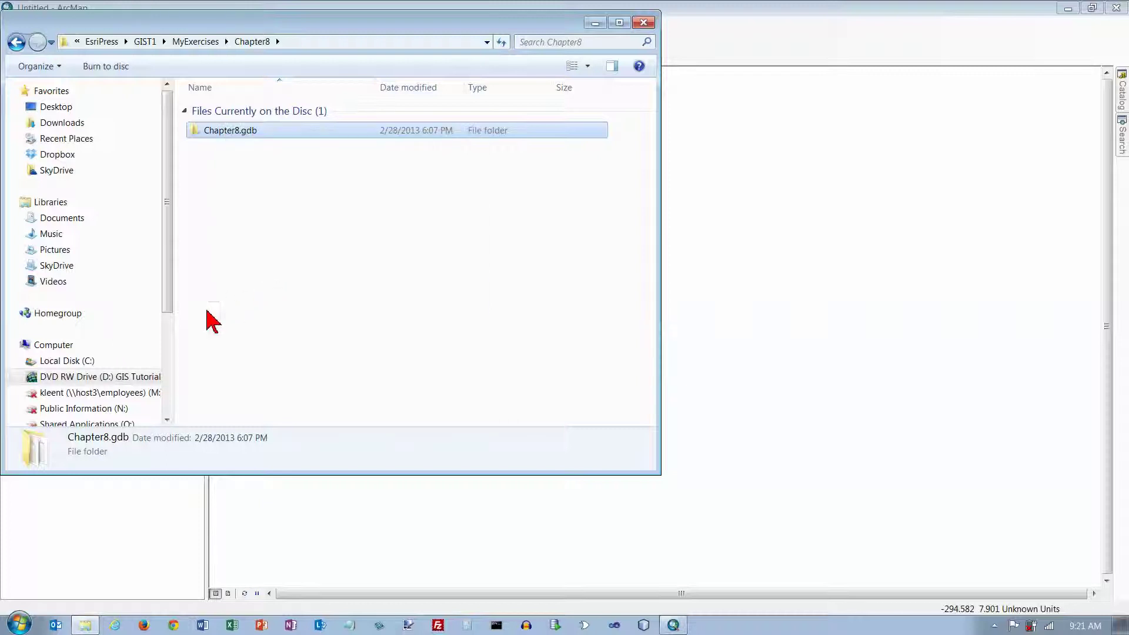
Step: Delete the old Chapter8.gdb from C:\EsriPress\GIST1\MyExercises\Chapter8 to the Recycle Bin
{"action": "left_click", "coordinate": [76, 362]}
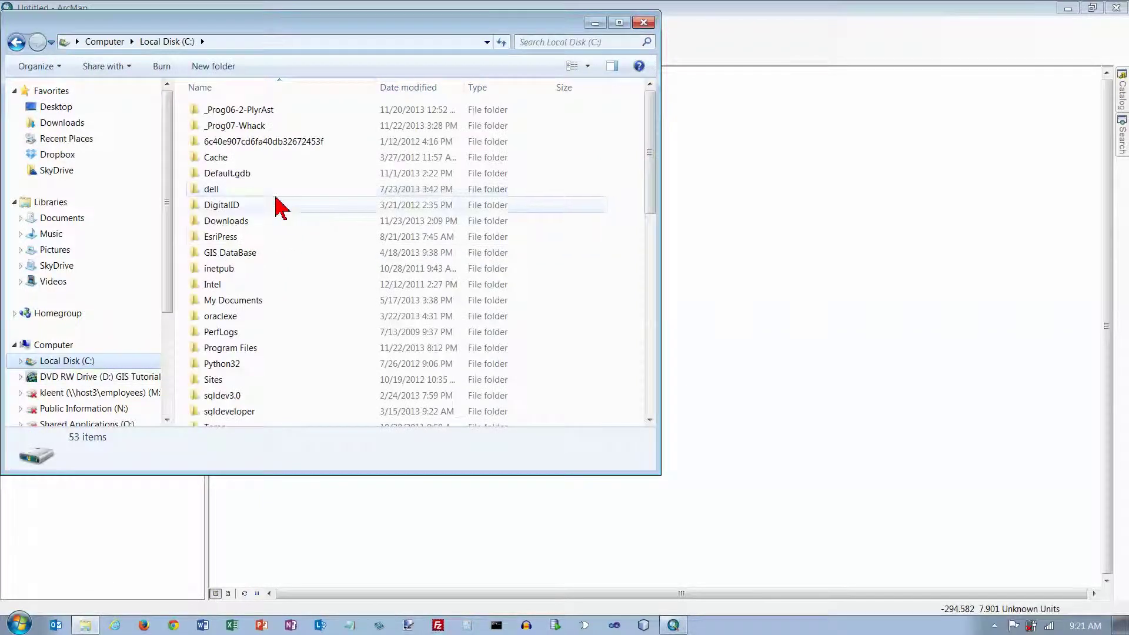
{"action": "double_click", "coordinate": [223, 238]}
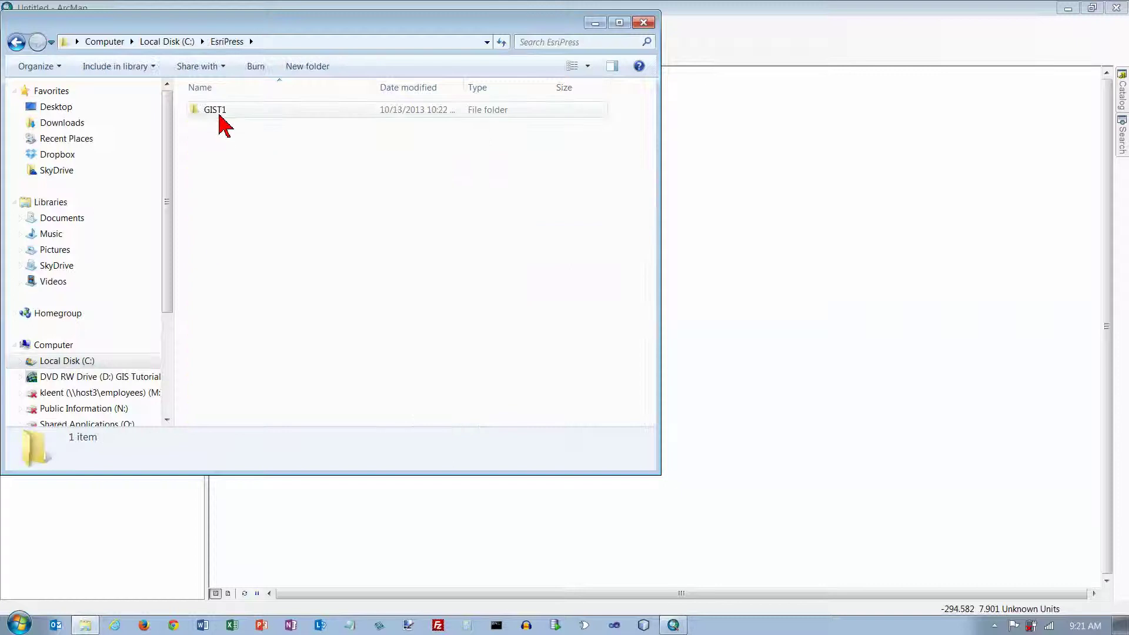
{"action": "double_click", "coordinate": [217, 112]}
{"action": "double_click", "coordinate": [220, 157]}
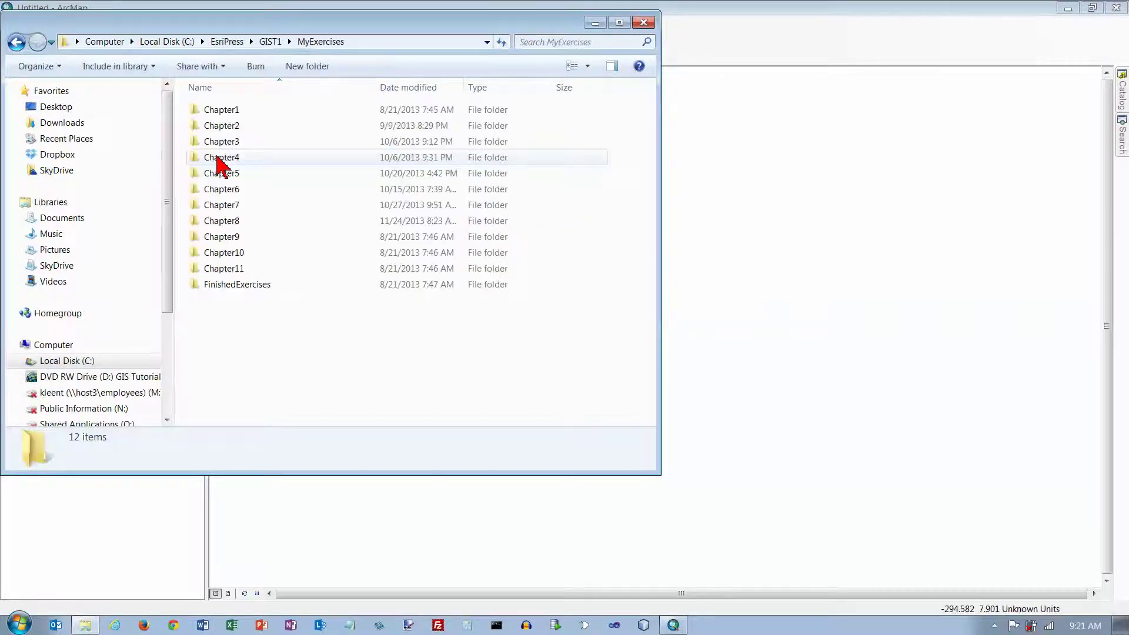
{"action": "double_click", "coordinate": [234, 221]}
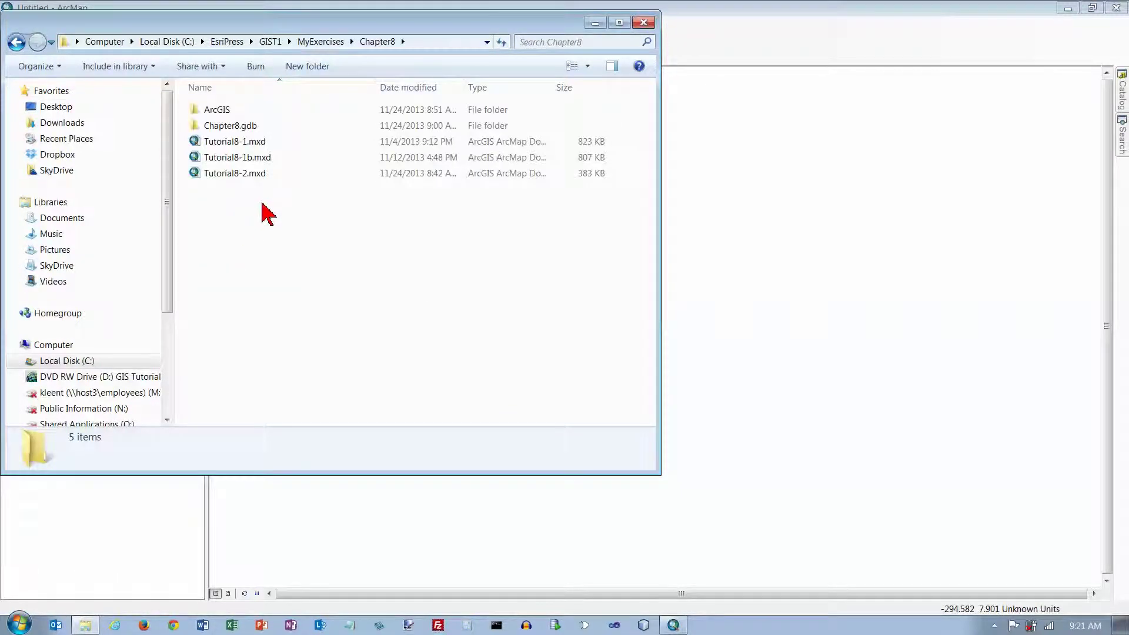
{"action": "left_click", "coordinate": [245, 130]}
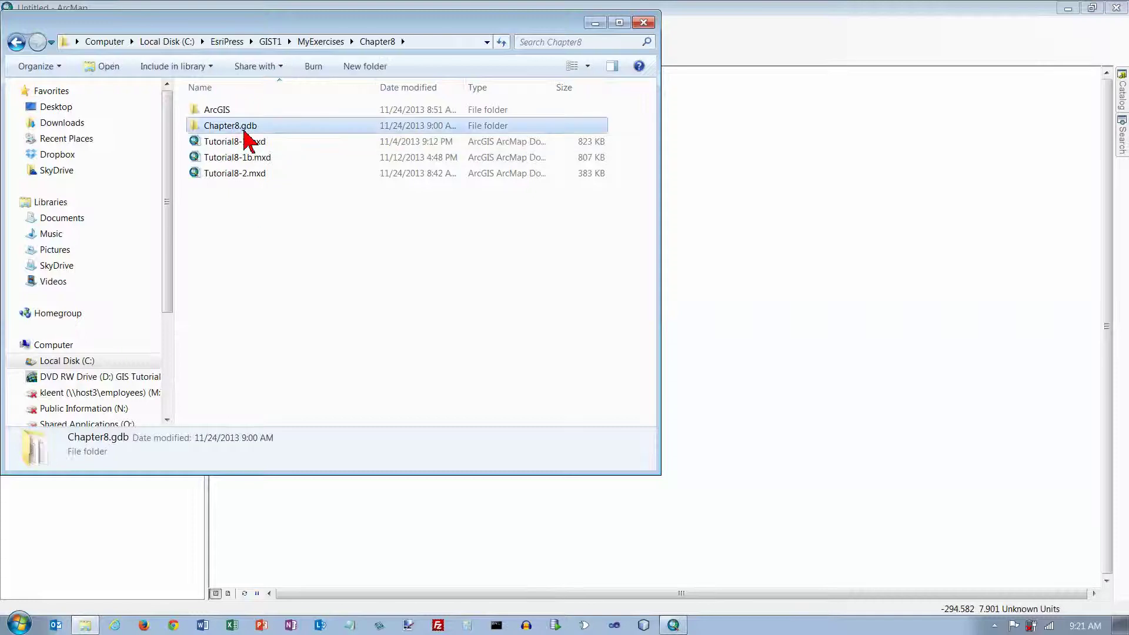
{"action": "key", "text": "Delete"}
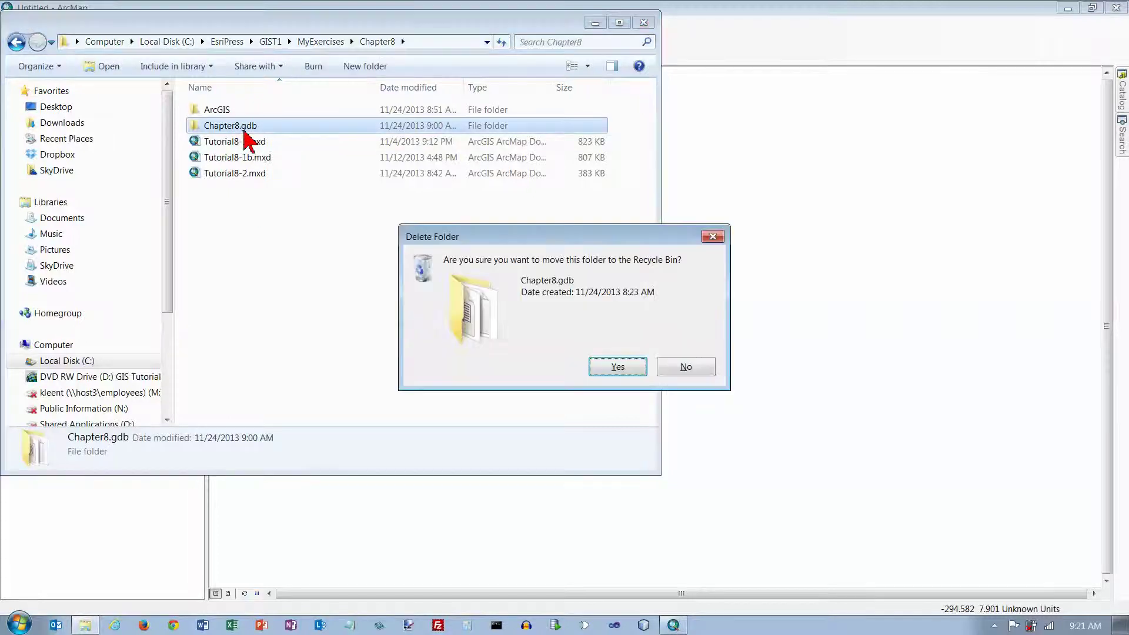
{"action": "left_click", "coordinate": [612, 365]}
Step: Paste the copied Chapter8.gdb into C:'s Chapter8 folder and open it
{"action": "right_click", "coordinate": [271, 218]}
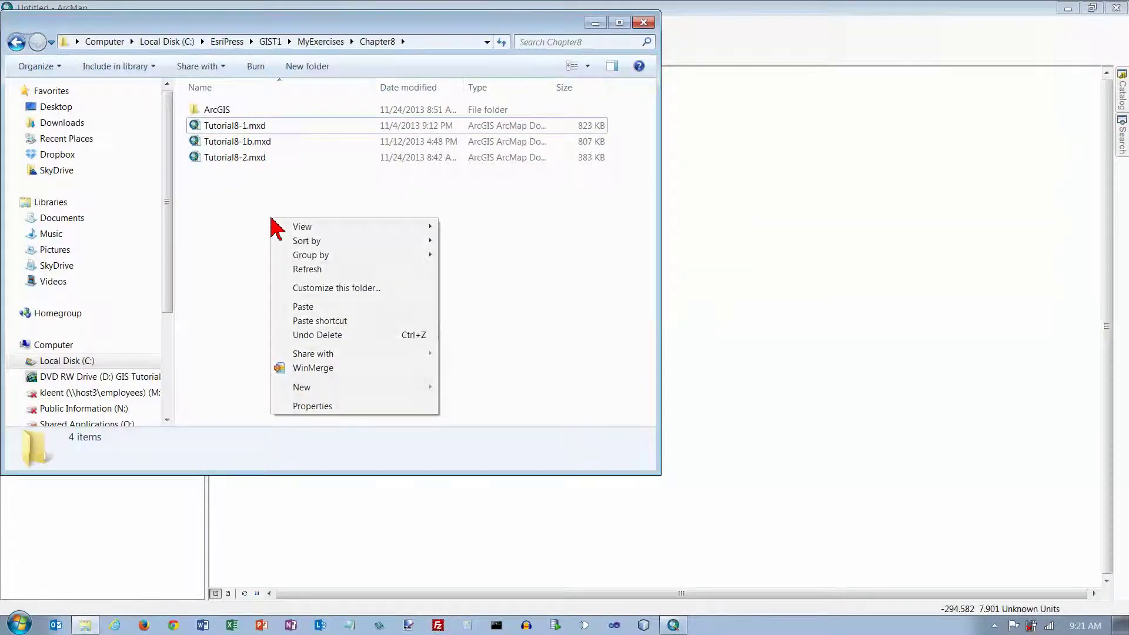
{"action": "left_click", "coordinate": [311, 307]}
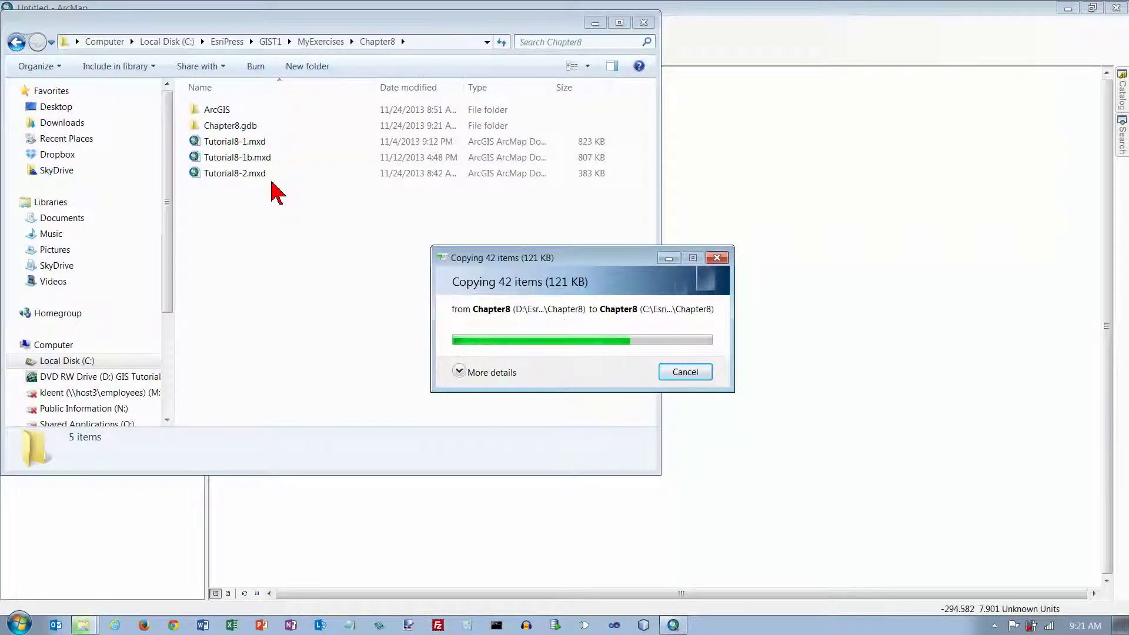
{"action": "left_click", "coordinate": [247, 126]}
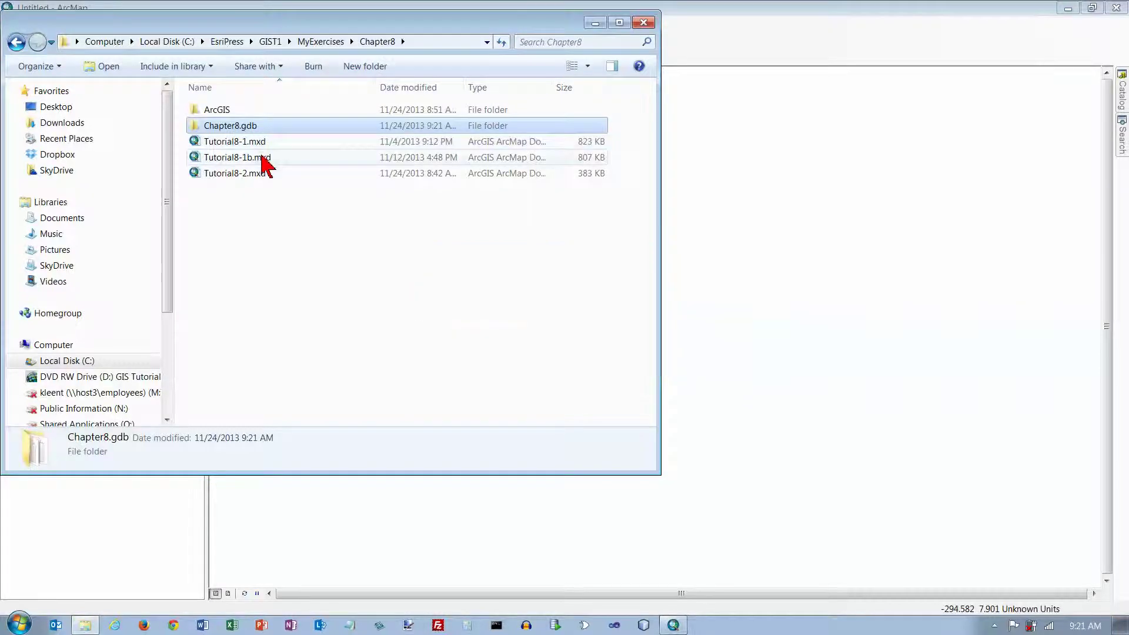
{"action": "double_click", "coordinate": [236, 125]}
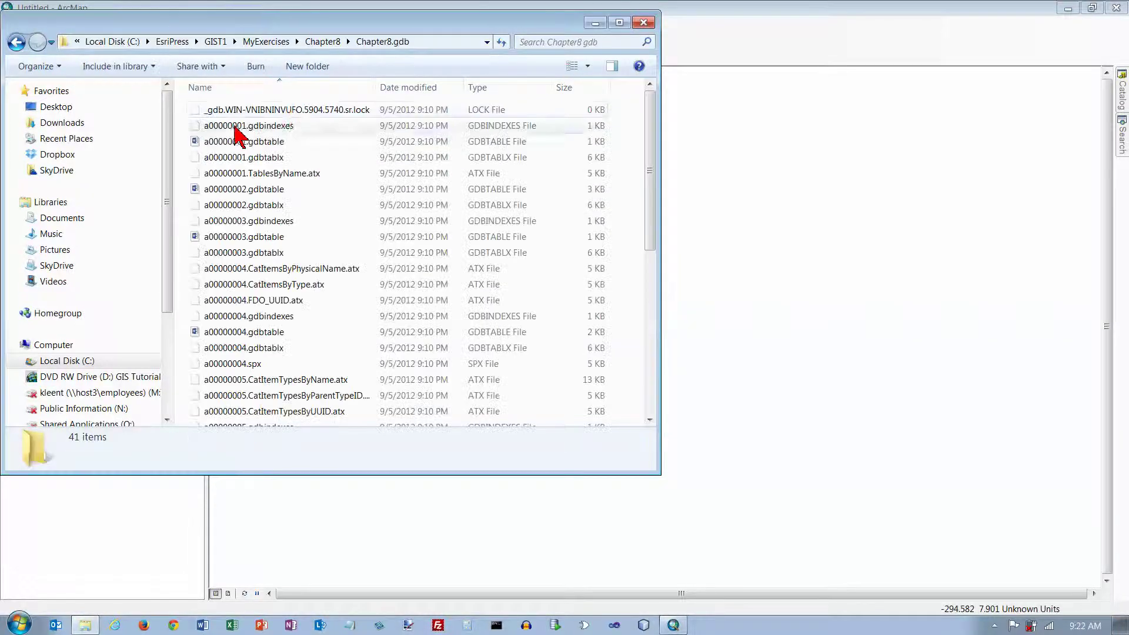
Step: Delete the geodatabase's lock file, then close Windows Explorer
{"action": "left_click", "coordinate": [290, 112]}
{"action": "right_click", "coordinate": [295, 110]}
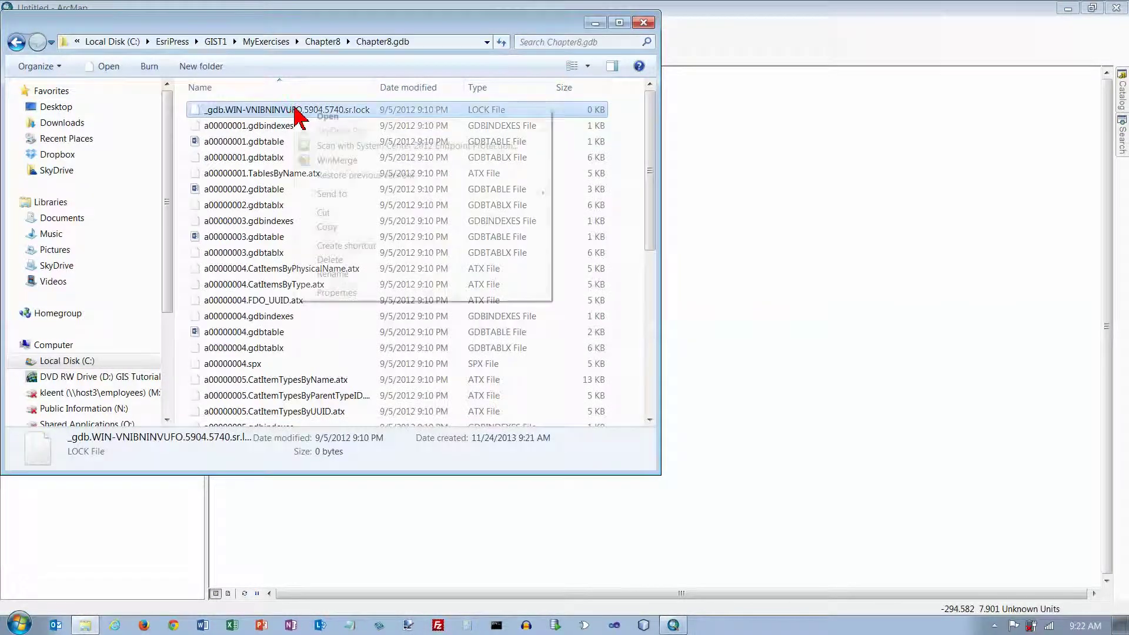
{"action": "left_click", "coordinate": [344, 260]}
{"action": "left_click", "coordinate": [618, 367]}
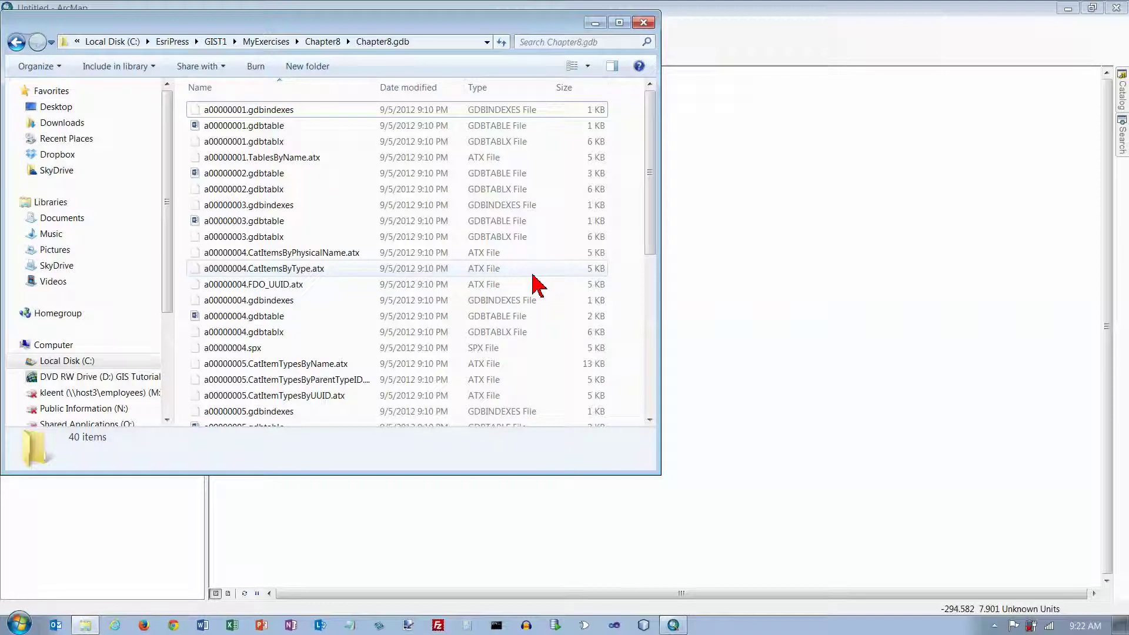
{"action": "left_click", "coordinate": [642, 23]}
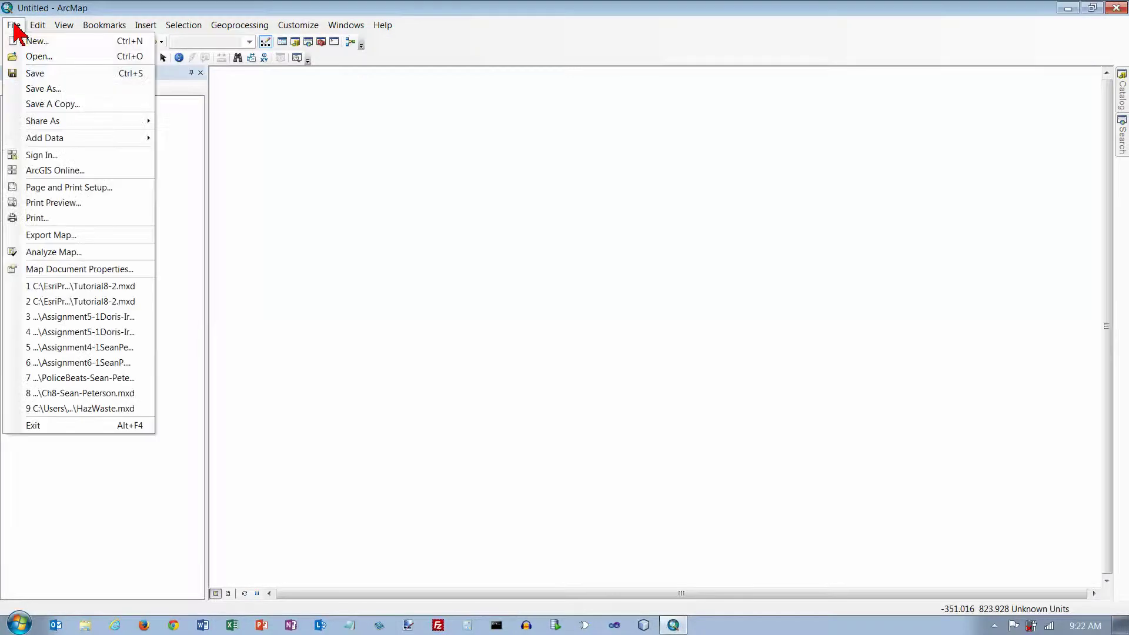
Step: Open the Tutorial8-2.mxd map document from the GIST1\Maps folder
{"action": "left_click", "coordinate": [35, 54]}
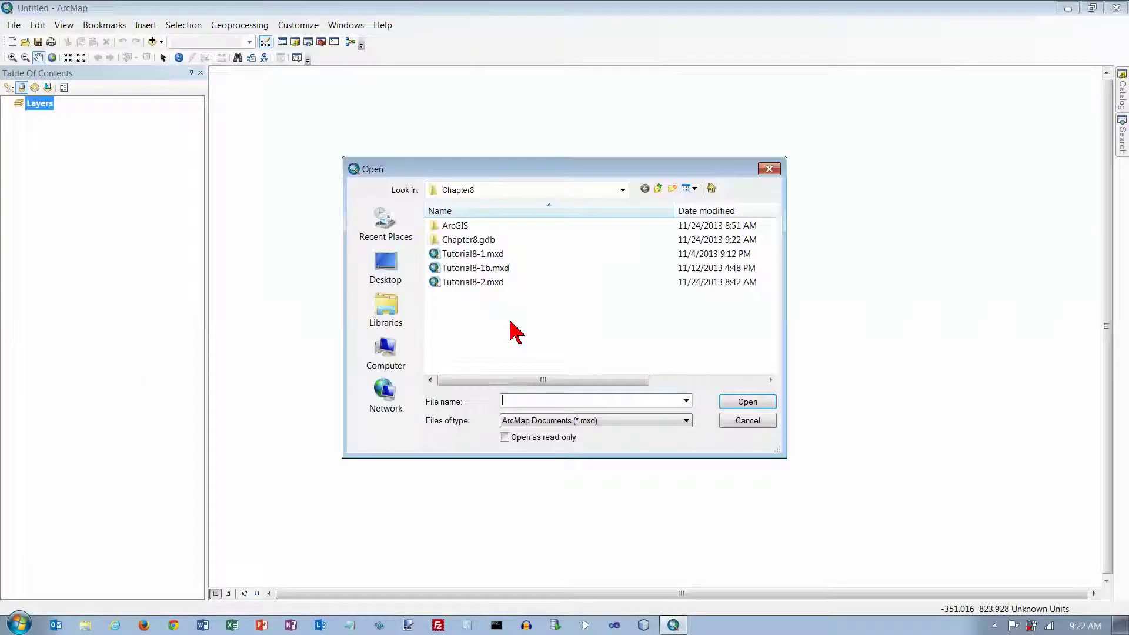
{"action": "left_click", "coordinate": [622, 190]}
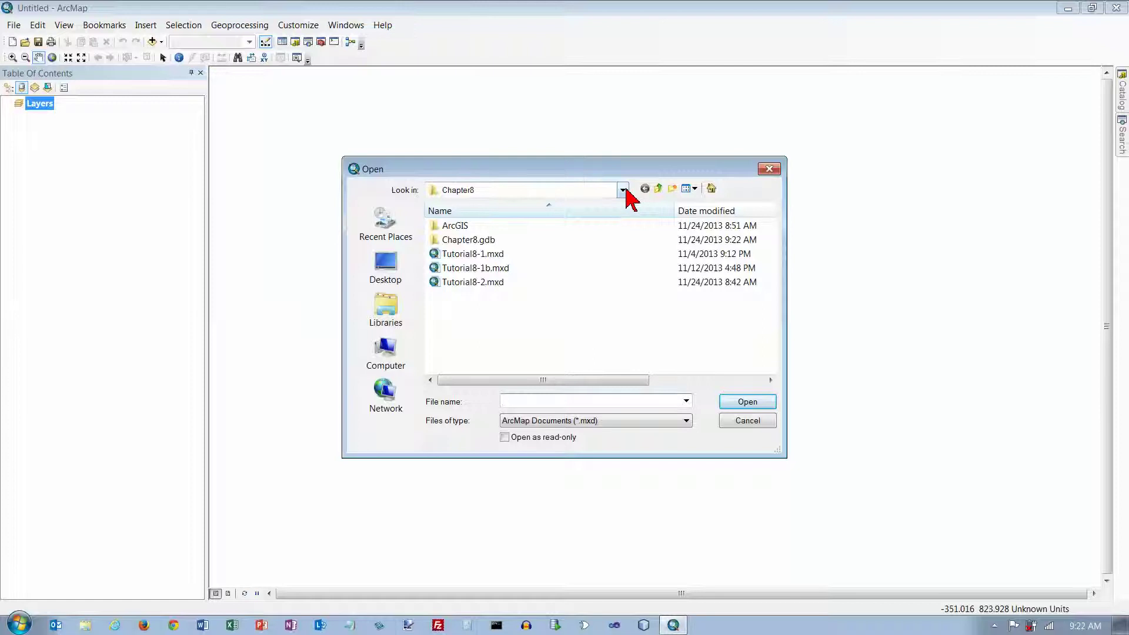
{"action": "left_click", "coordinate": [623, 206]}
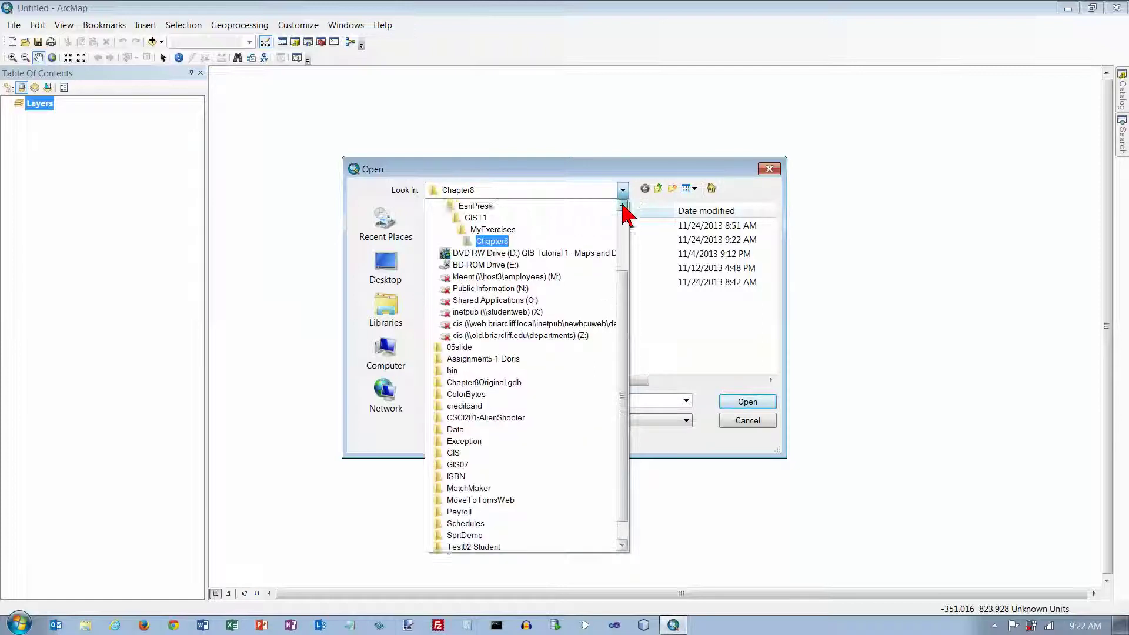
{"action": "left_click", "coordinate": [622, 206]}
{"action": "left_click", "coordinate": [482, 229]}
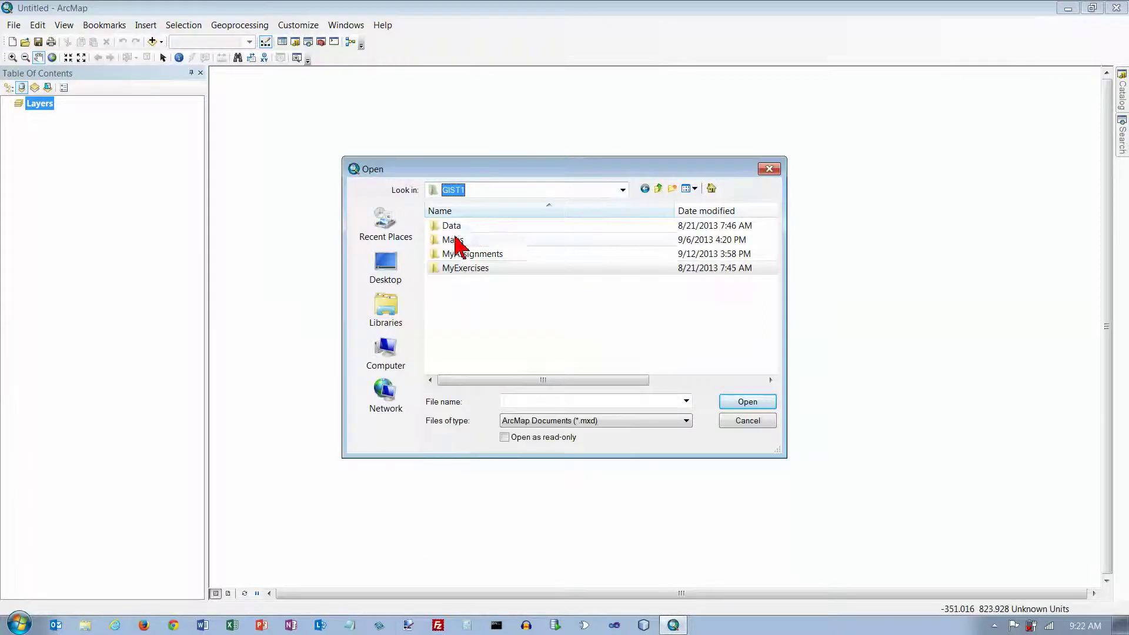
{"action": "double_click", "coordinate": [453, 239]}
{"action": "left_click", "coordinate": [773, 332]}
{"action": "left_click", "coordinate": [773, 333]}
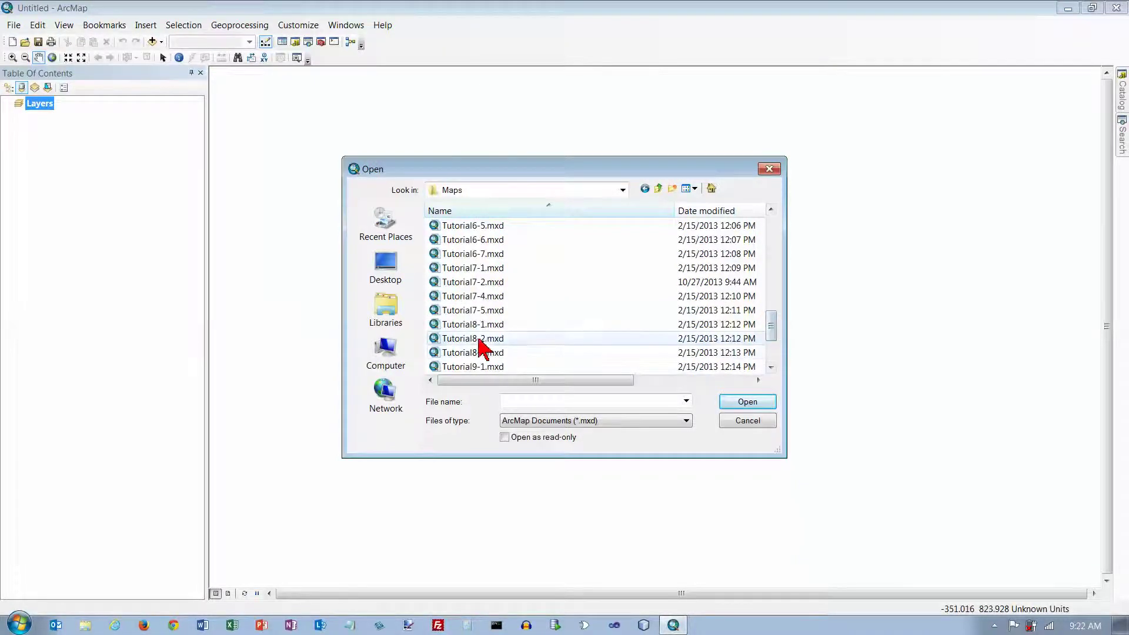
{"action": "left_click", "coordinate": [482, 339]}
{"action": "left_click", "coordinate": [758, 403]}
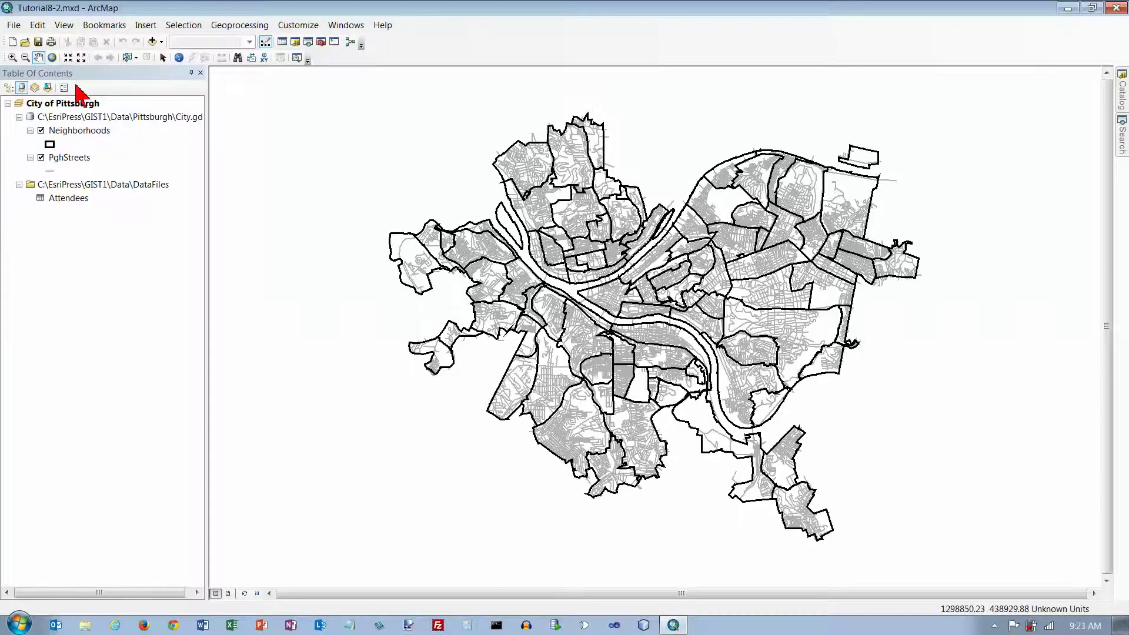
Step: Save the map as Tutorial8-2.mxd in MyExercises\Chapter8, replacing the old copy, and select PghStreets
{"action": "left_click", "coordinate": [14, 25]}
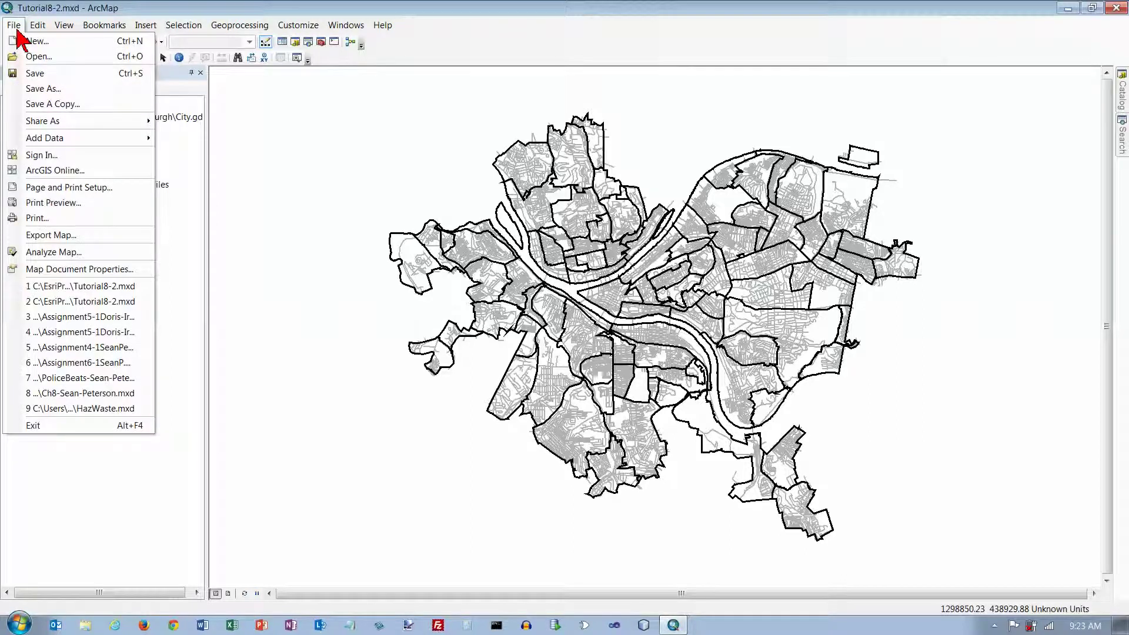
{"action": "left_click", "coordinate": [44, 88]}
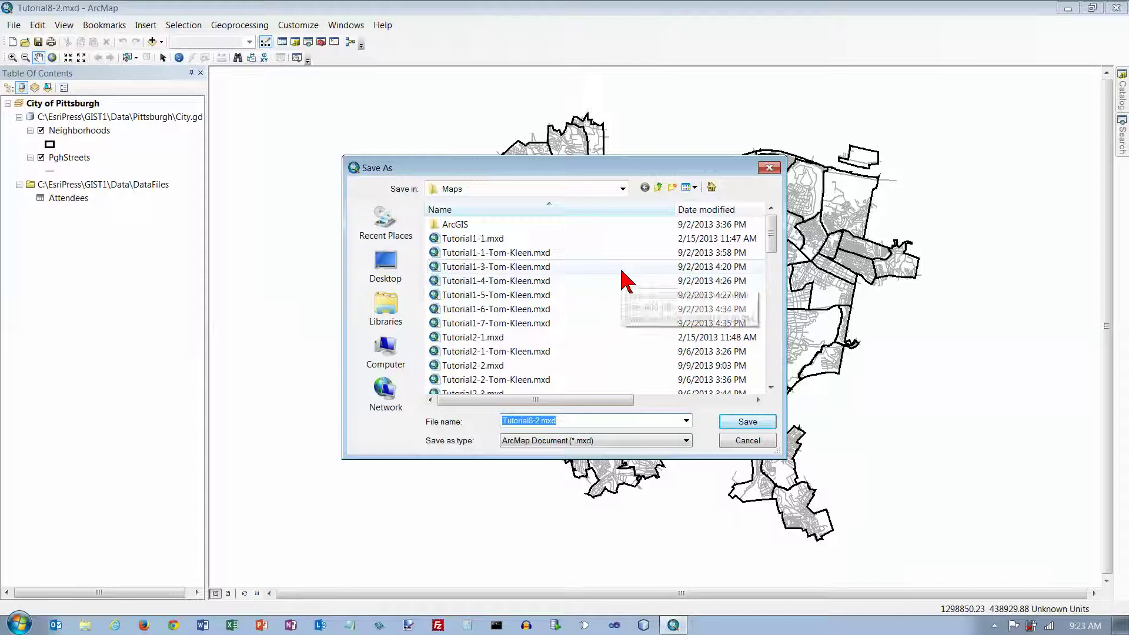
{"action": "left_click", "coordinate": [659, 187]}
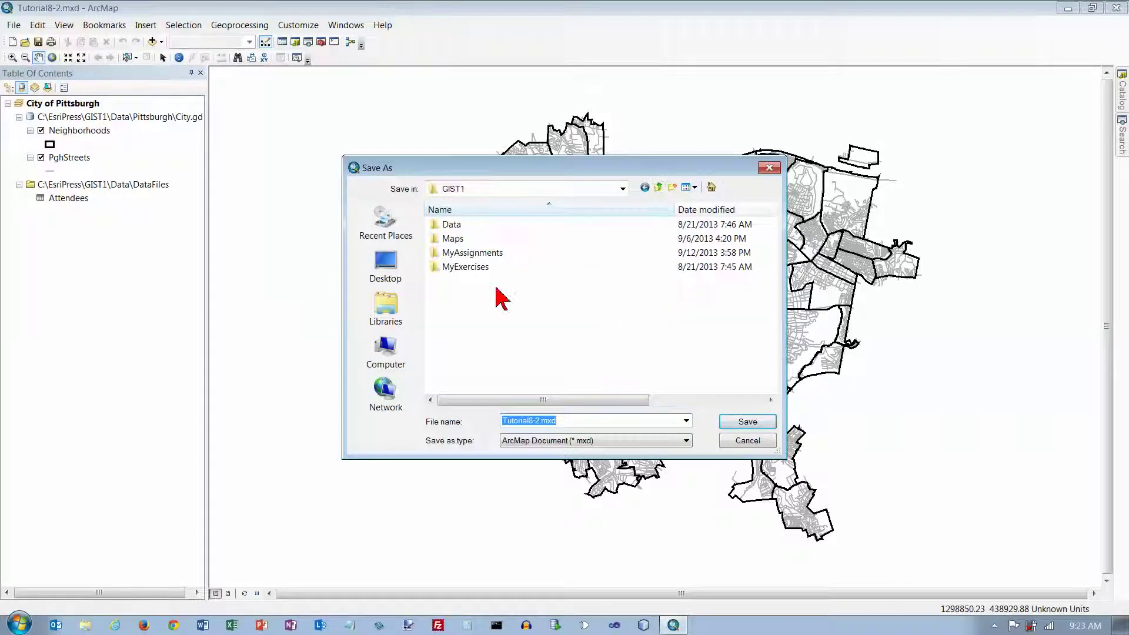
{"action": "double_click", "coordinate": [465, 267]}
{"action": "left_click", "coordinate": [462, 327]}
{"action": "double_click", "coordinate": [462, 327]}
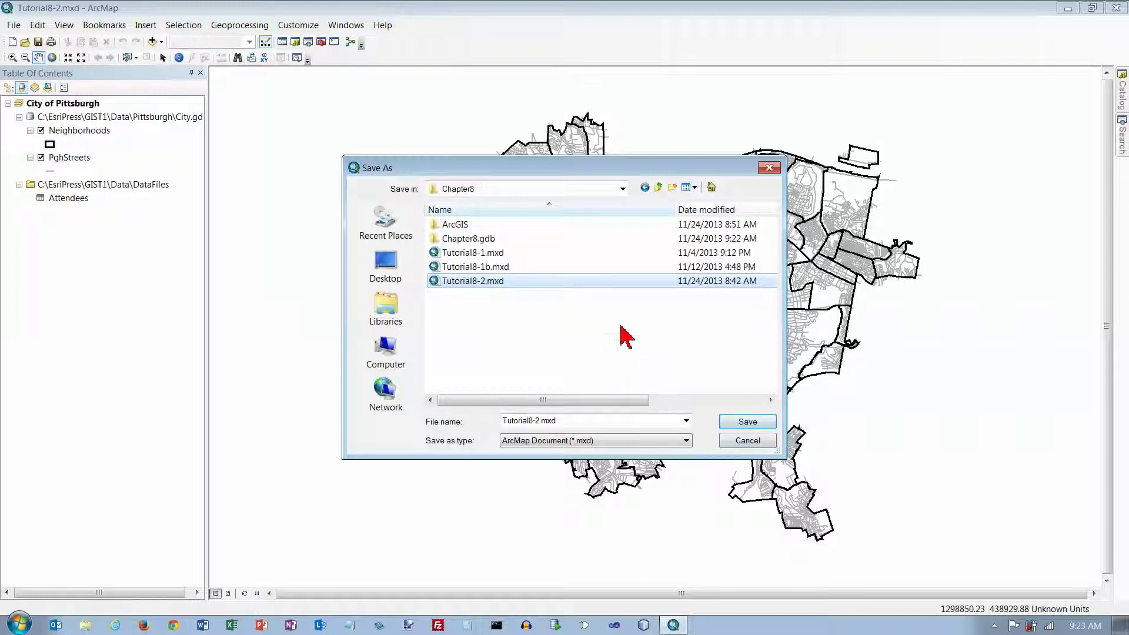
{"action": "left_click", "coordinate": [745, 424]}
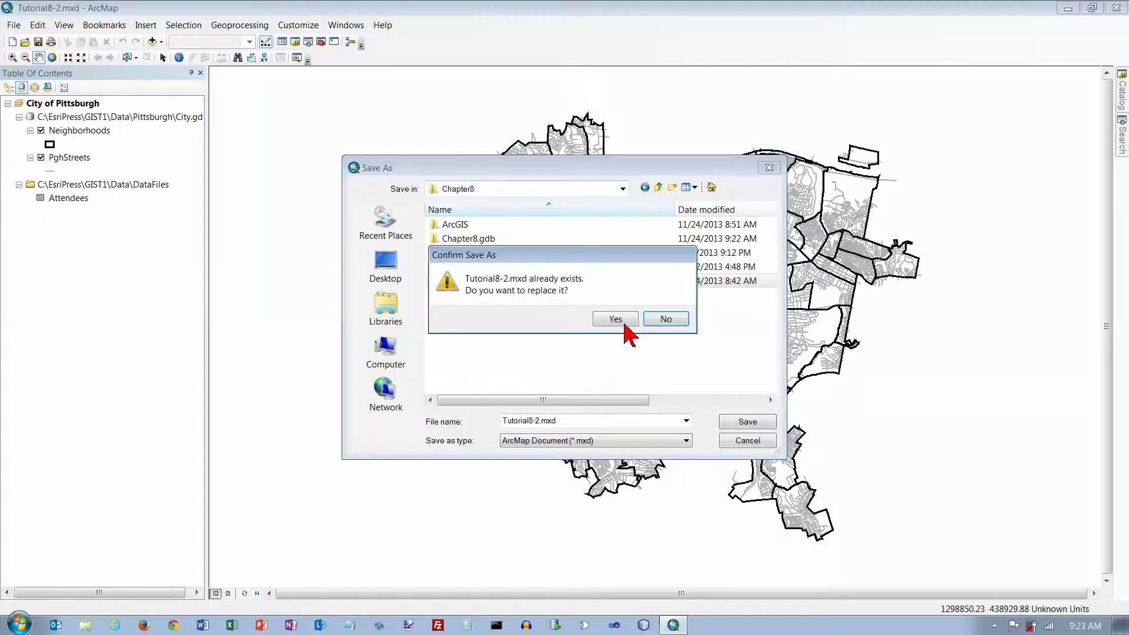
{"action": "left_click", "coordinate": [615, 319]}
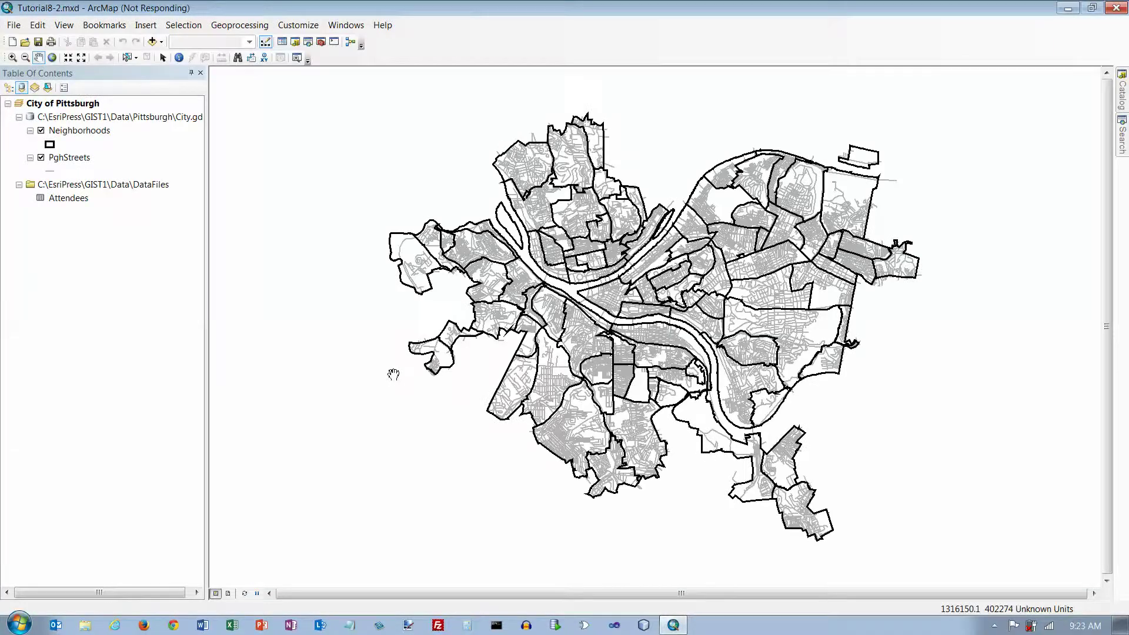
{"action": "scroll", "coordinate": [393, 374], "scroll_direction": "up", "scroll_amount": 1}
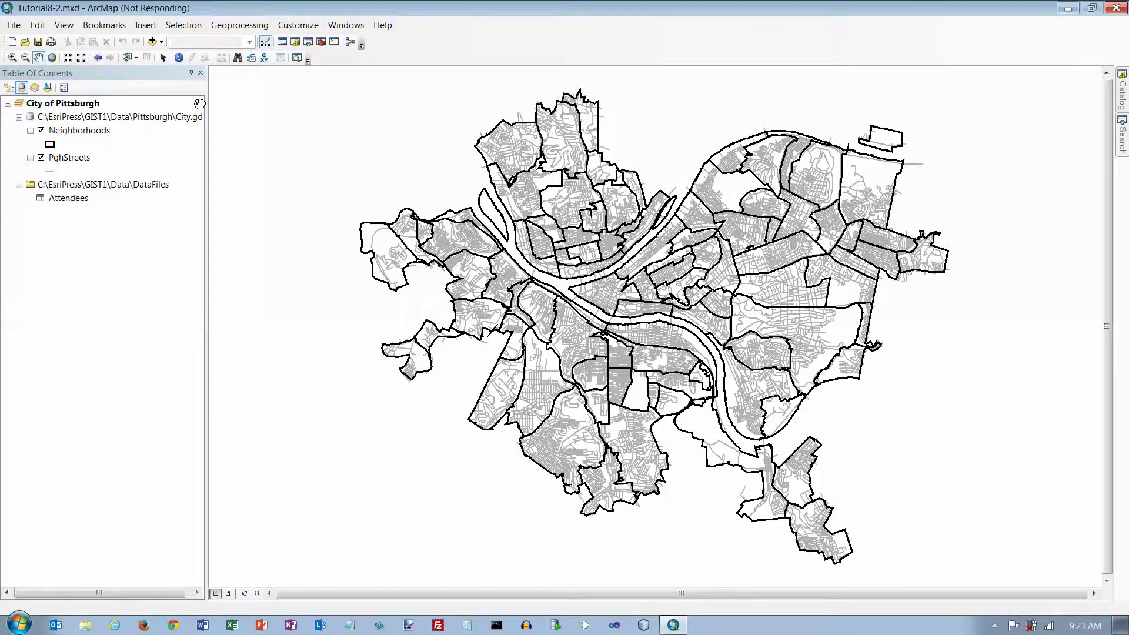
{"action": "left_click", "coordinate": [74, 157]}
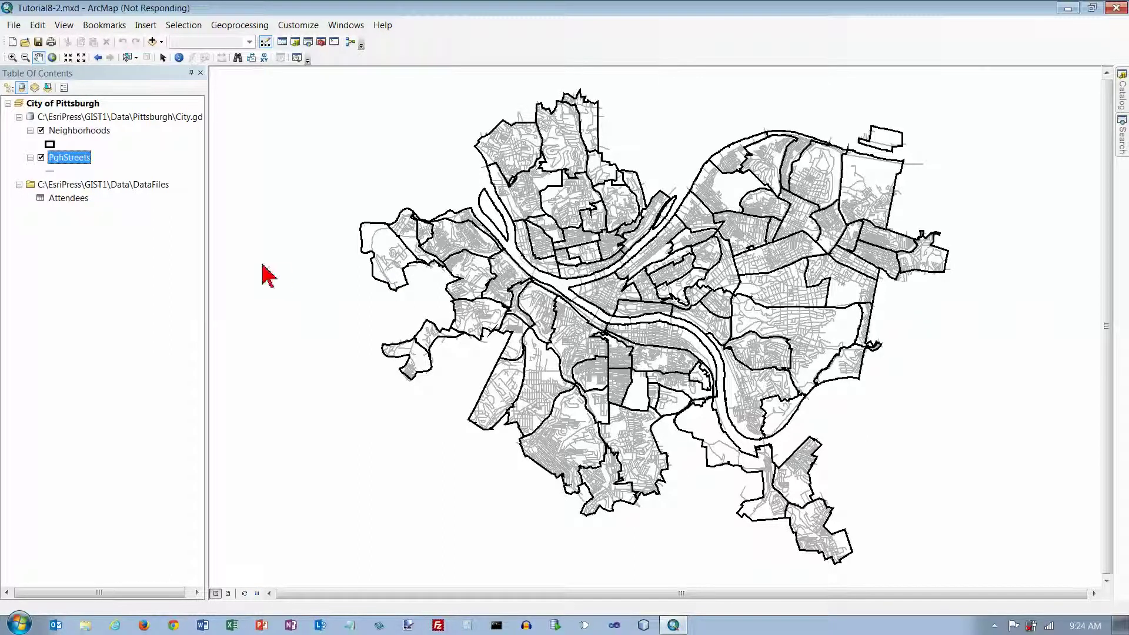
Step: Open the PghStreets attribute table and scan its fields from OBJECTID across to ADDRESS
{"action": "right_click", "coordinate": [74, 156]}
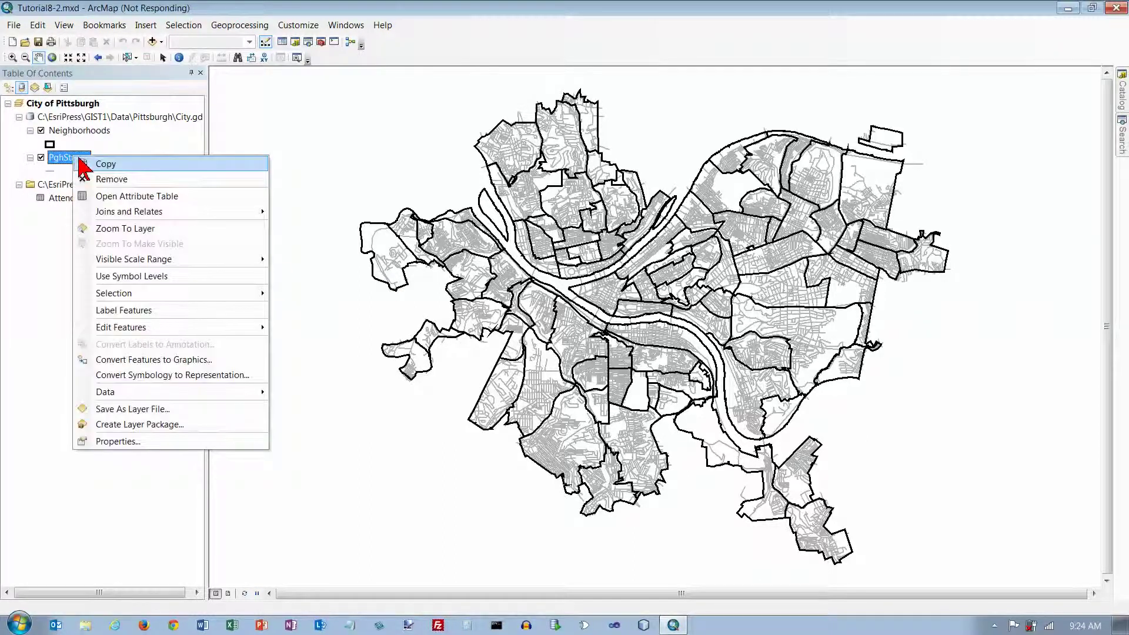
{"action": "left_click", "coordinate": [114, 196]}
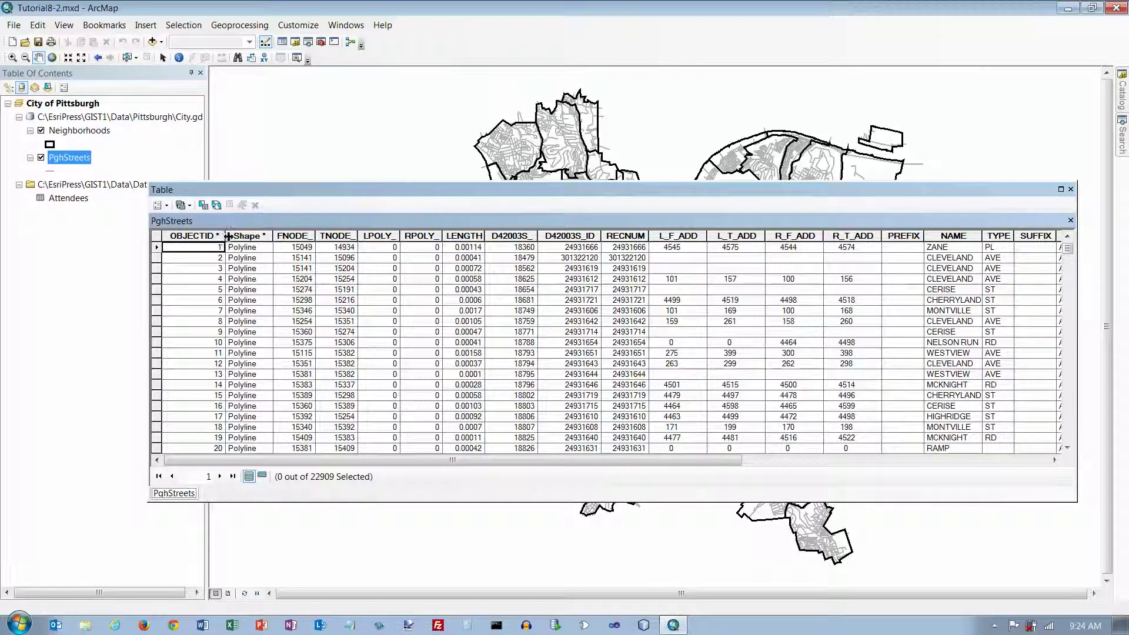
{"action": "left_click_drag", "start_coordinate": [217, 236], "coordinate": [627, 241]}
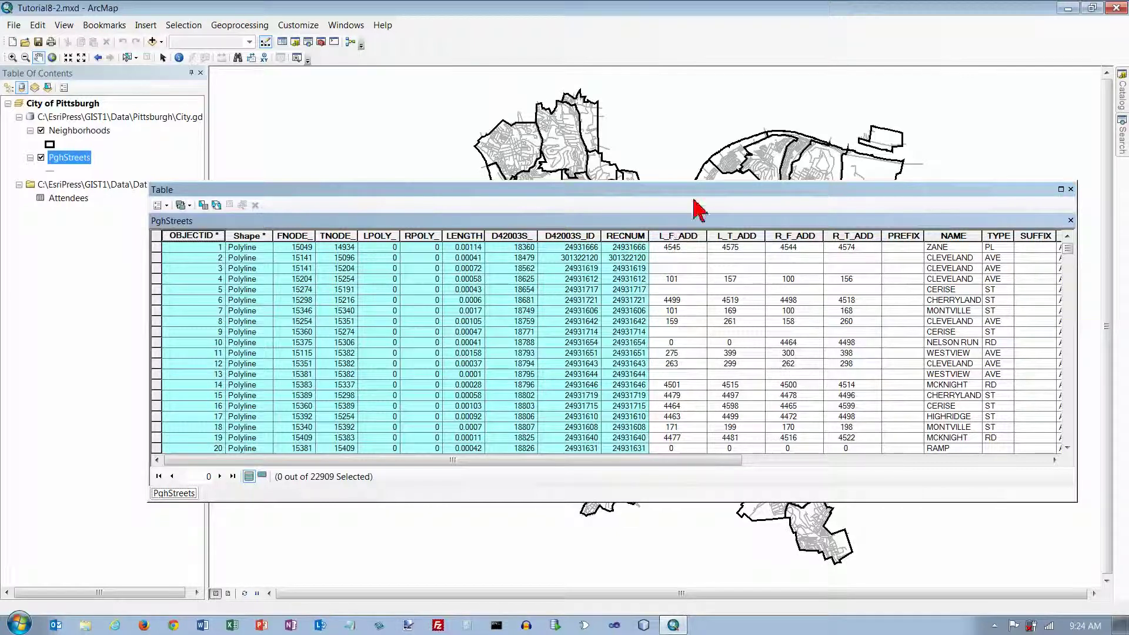
{"action": "left_click_drag", "start_coordinate": [683, 235], "coordinate": [1081, 244]}
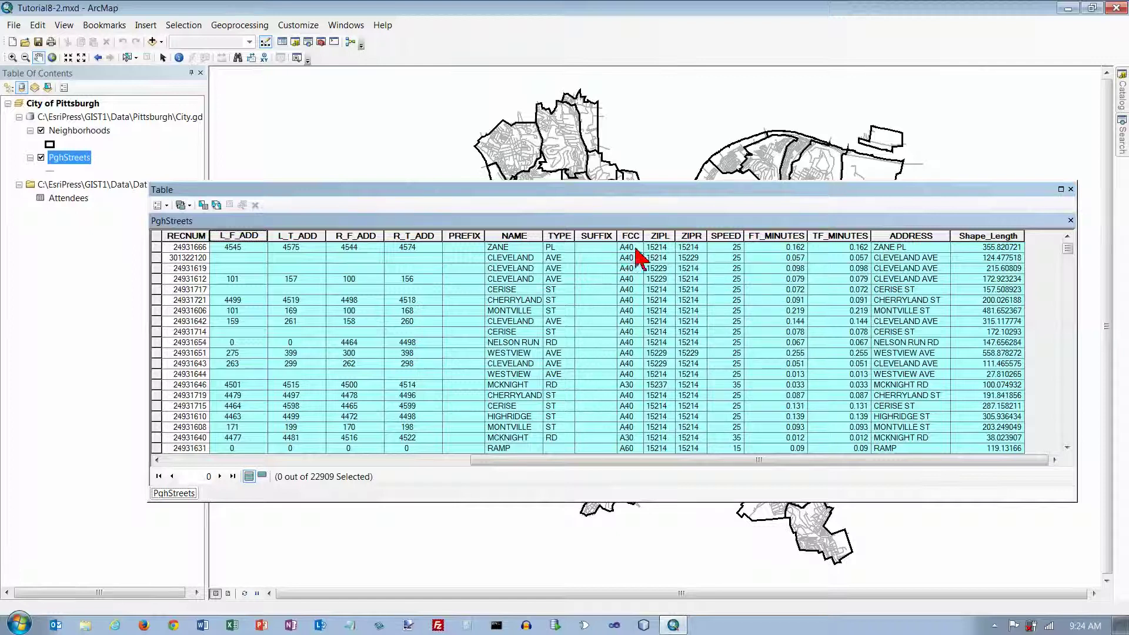
Step: Review the ZIPL, ZIPR, SPEED, FT_MINUTES, TF_MINUTES and ADDRESS fields, then select the LENGTH column
{"action": "left_click", "coordinate": [659, 236]}
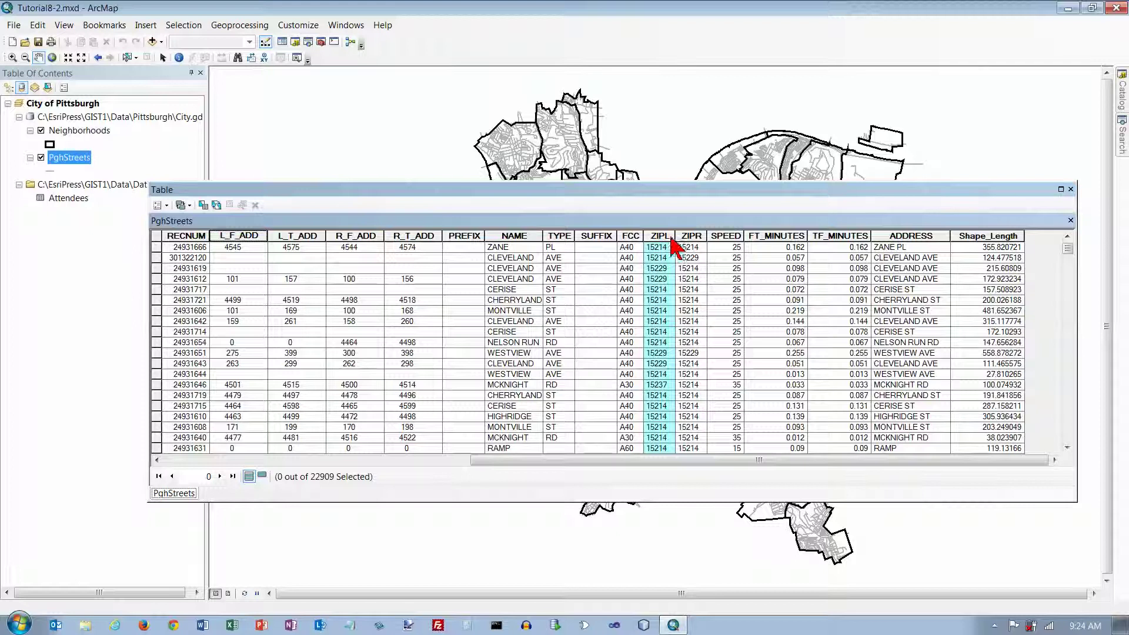
{"action": "left_click", "coordinate": [698, 237]}
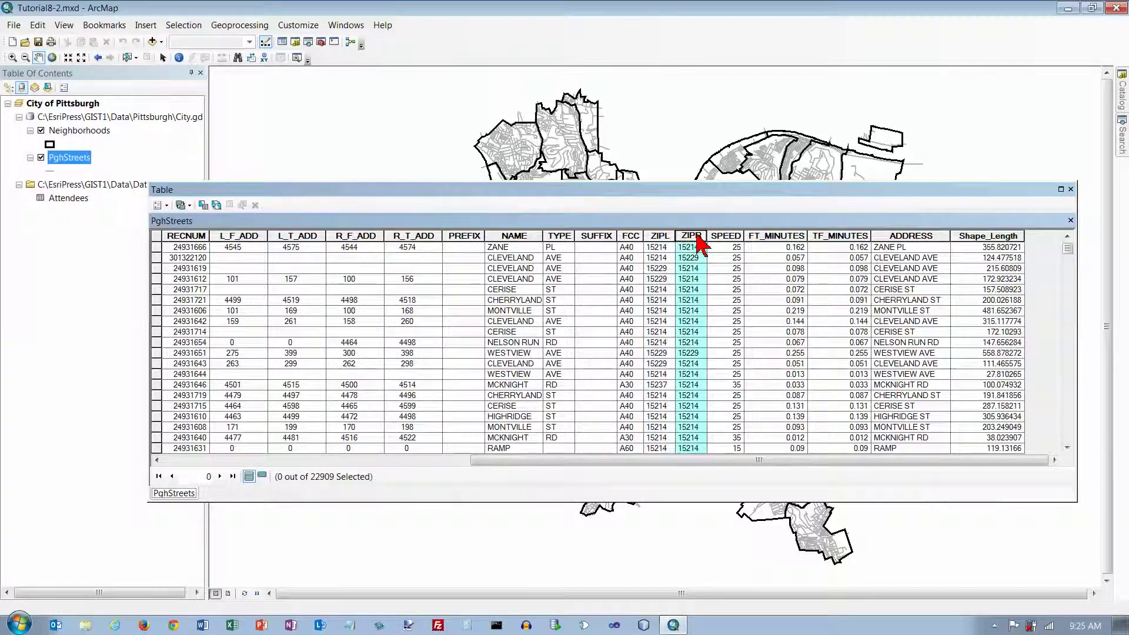
{"action": "left_click", "coordinate": [733, 235]}
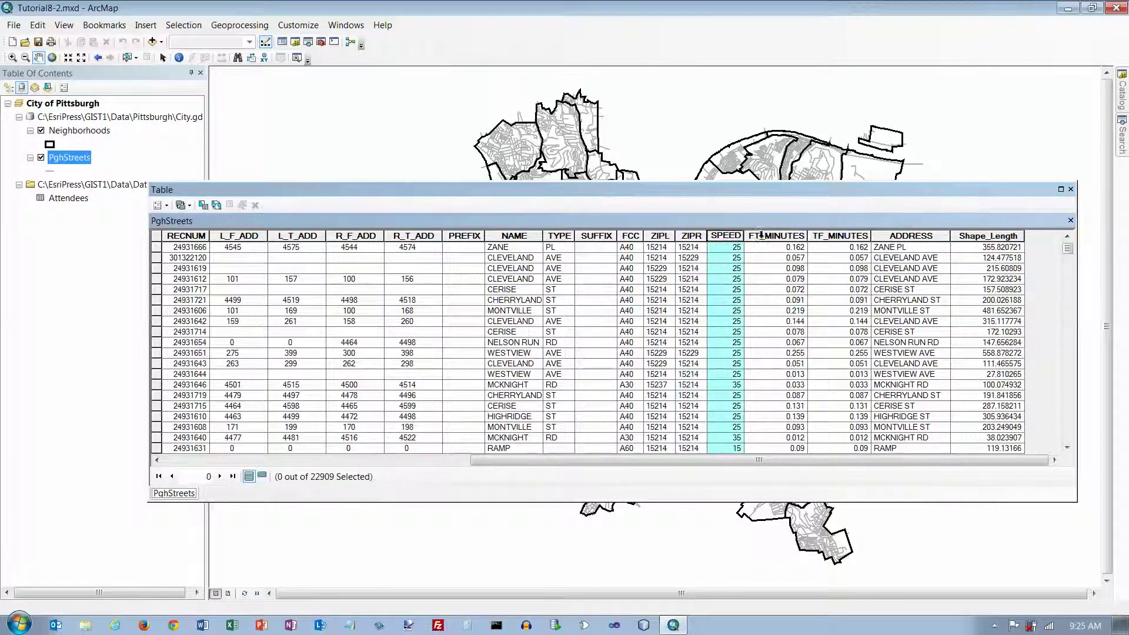
{"action": "left_click", "coordinate": [780, 236]}
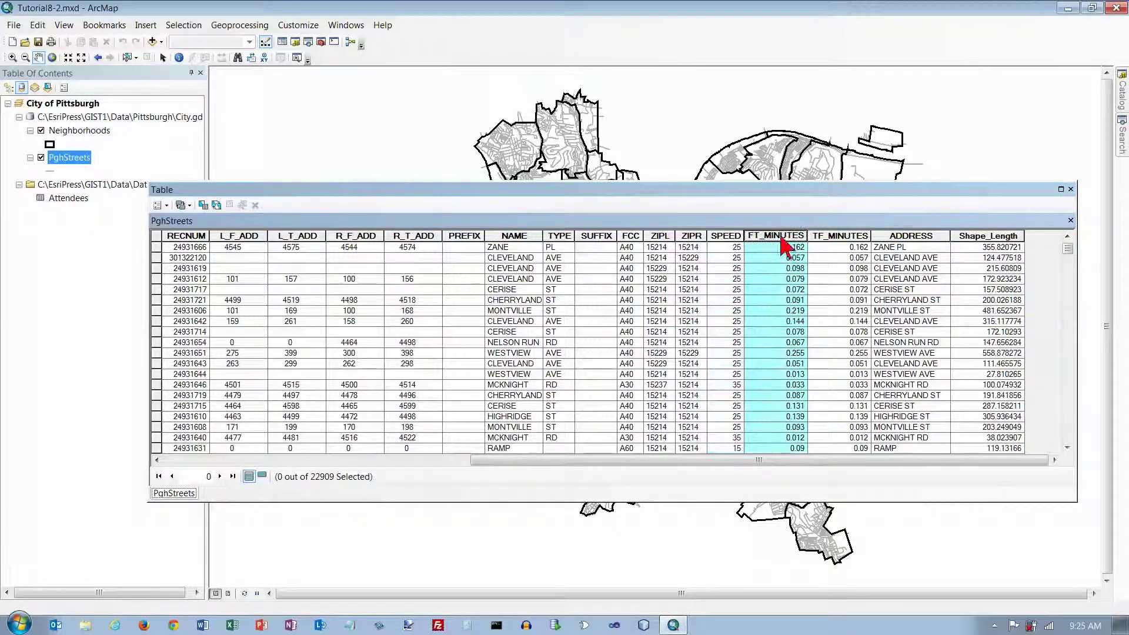
{"action": "left_click", "coordinate": [840, 236]}
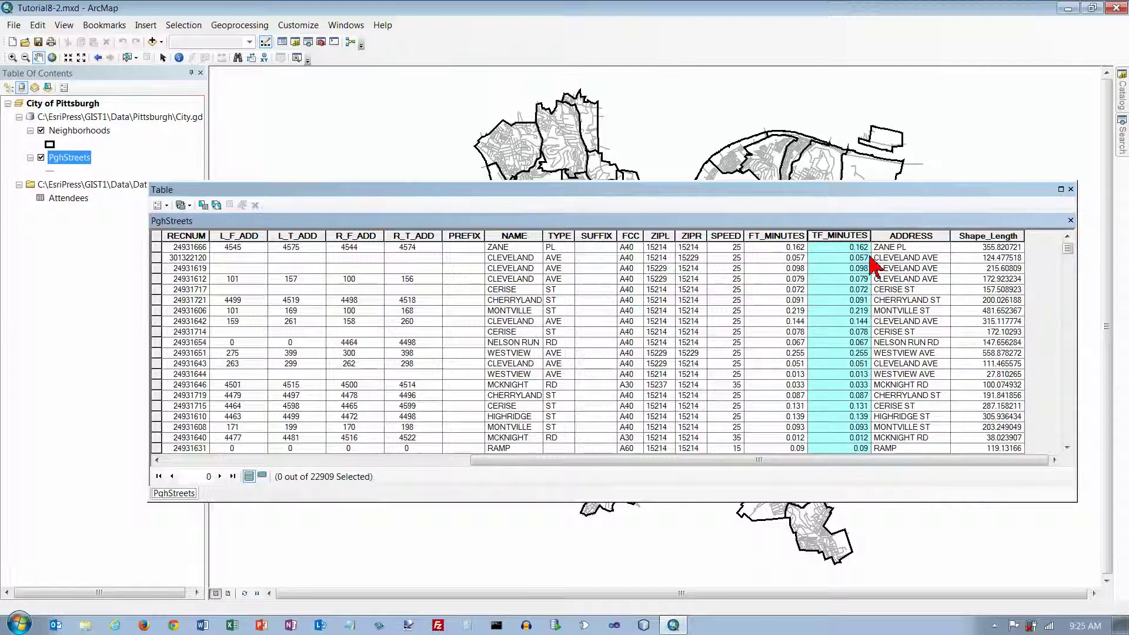
{"action": "left_click", "coordinate": [905, 236]}
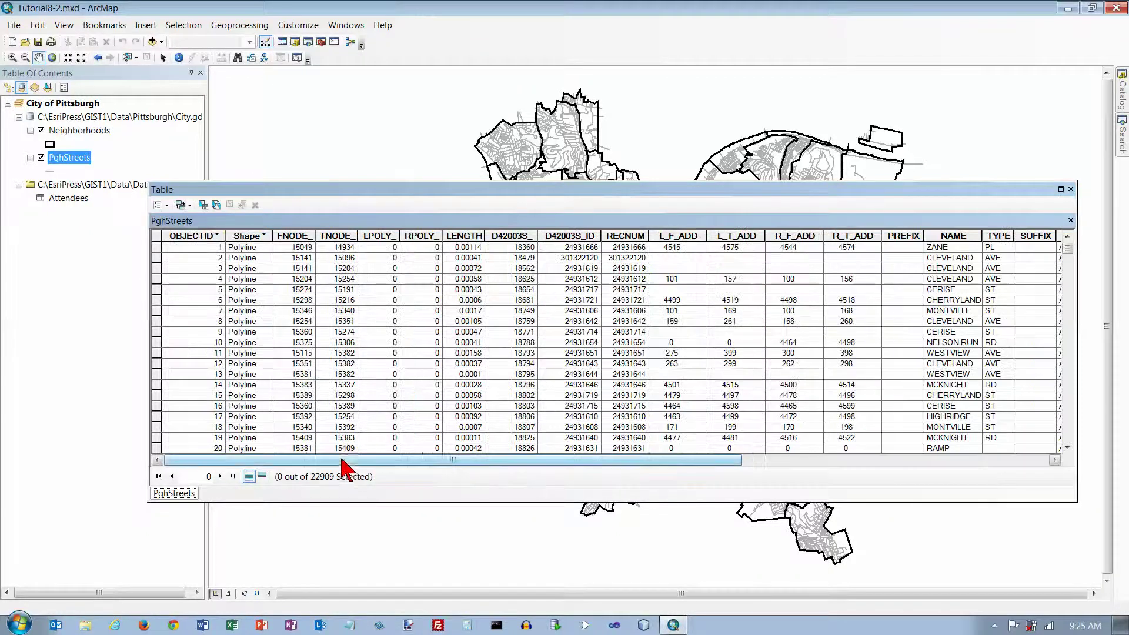
{"action": "left_click", "coordinate": [377, 460]}
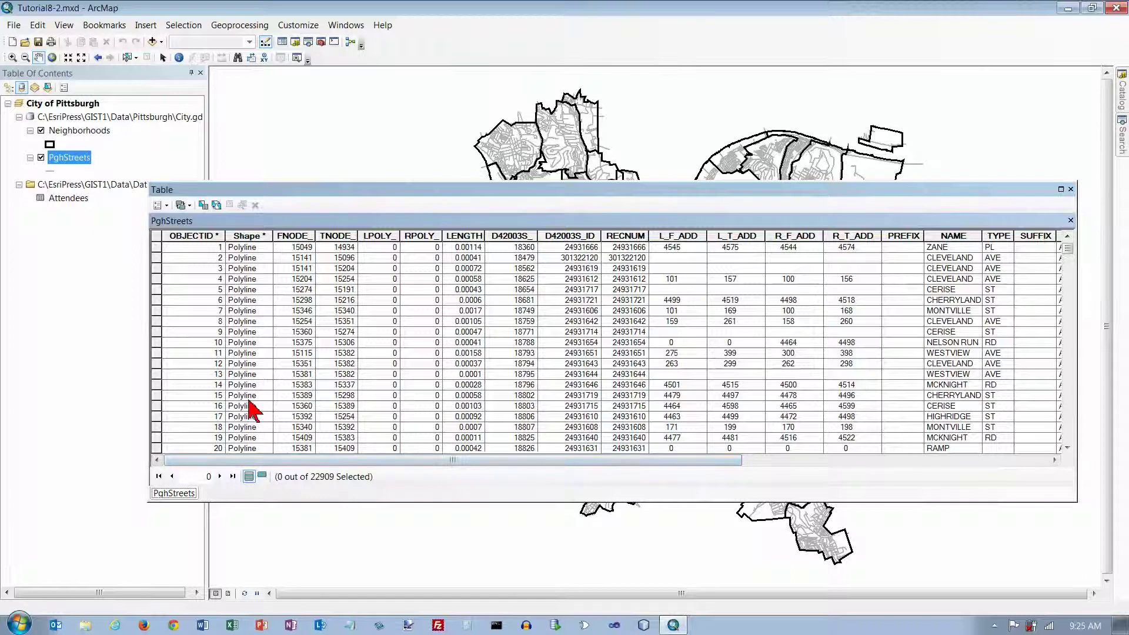
{"action": "left_click", "coordinate": [456, 237]}
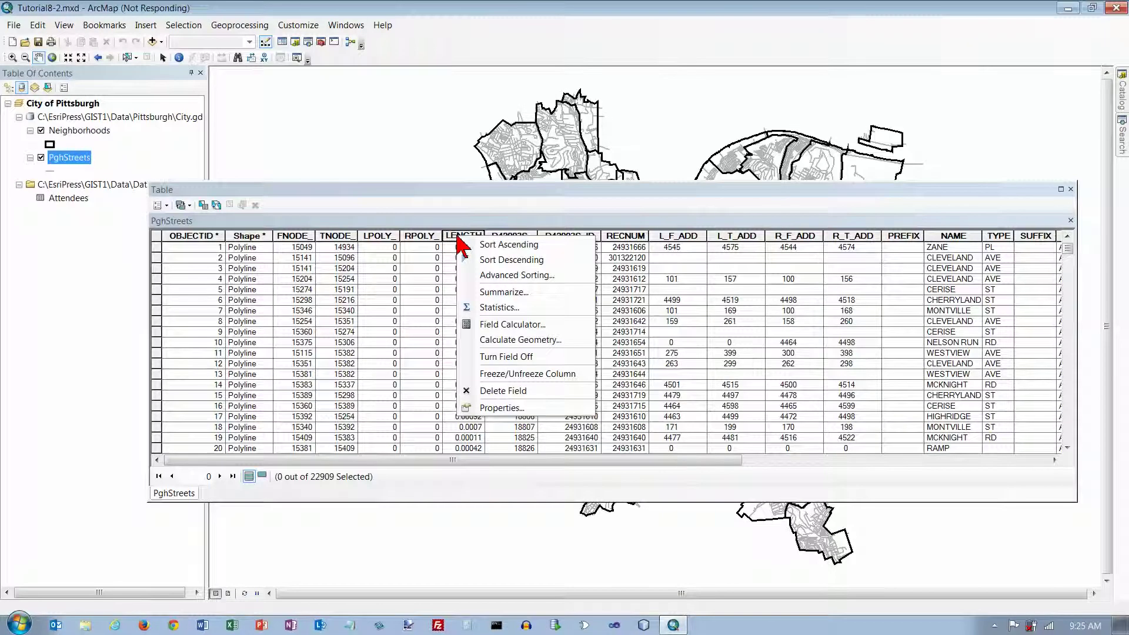
Step: Sort by LENGTH descending, select the top record OVERLOOK DR, and dock the table below the map
{"action": "left_click", "coordinate": [494, 260]}
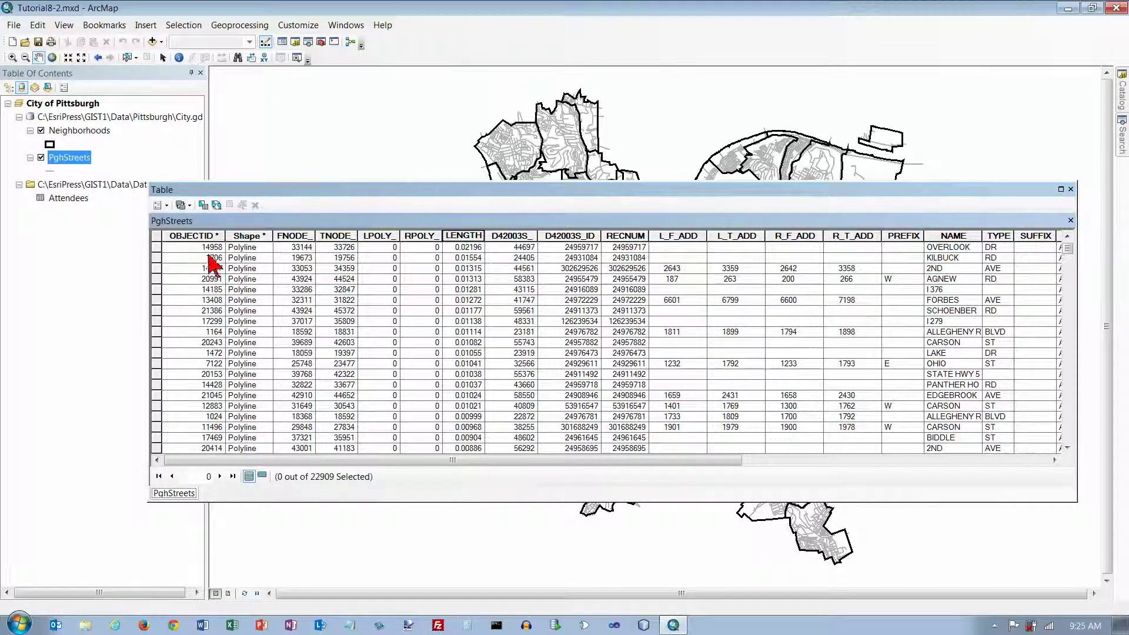
{"action": "left_click", "coordinate": [157, 248]}
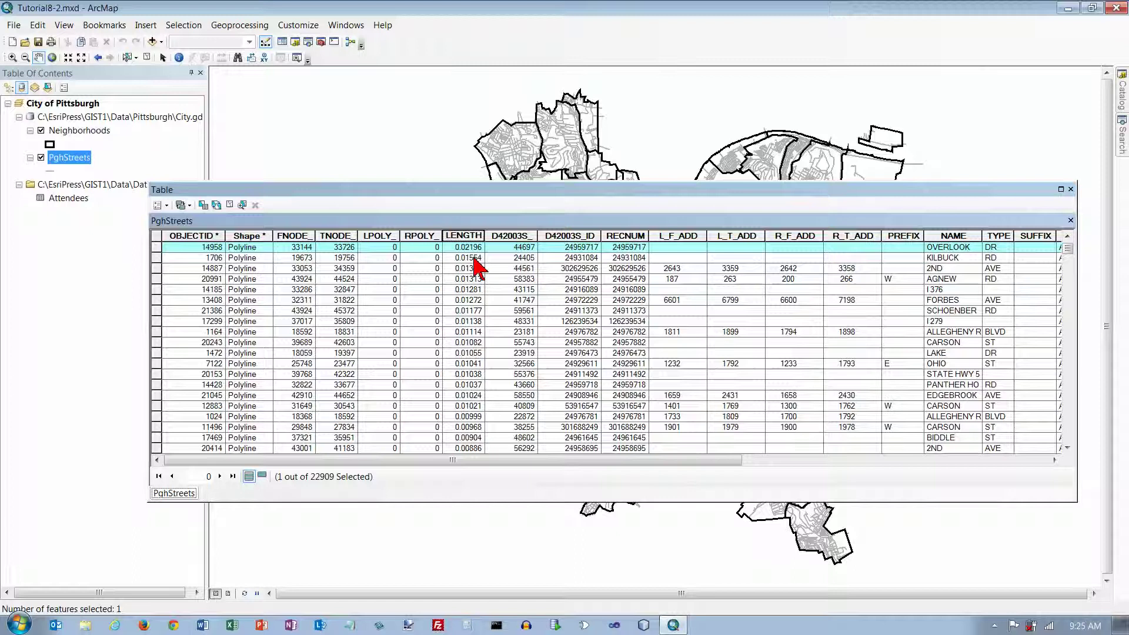
{"action": "left_click_drag", "start_coordinate": [651, 194], "coordinate": [667, 499]}
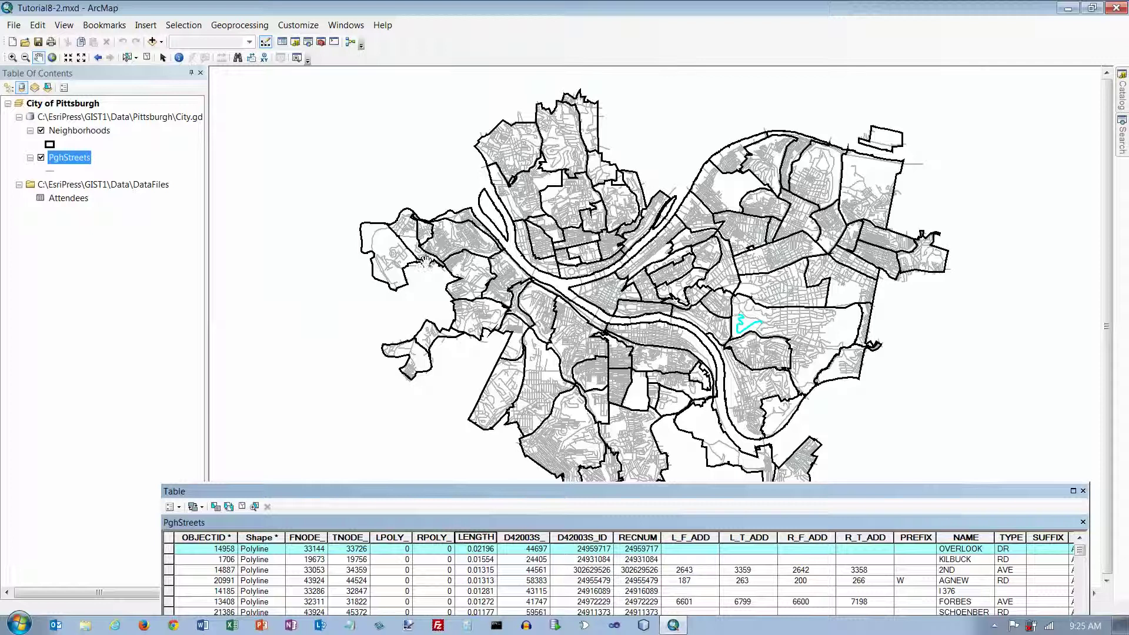
Step: Zoom the map in on the selected OVERLOOK DR segment and close the PghStreets table
{"action": "left_click", "coordinate": [11, 57]}
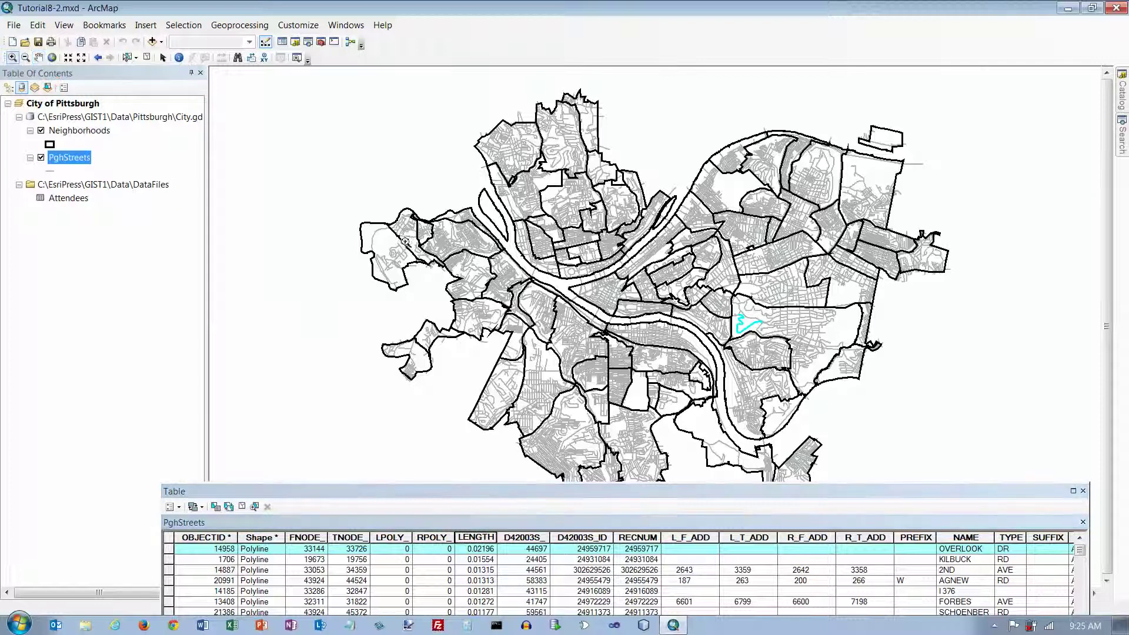
{"action": "left_click_drag", "start_coordinate": [736, 312], "coordinate": [767, 339]}
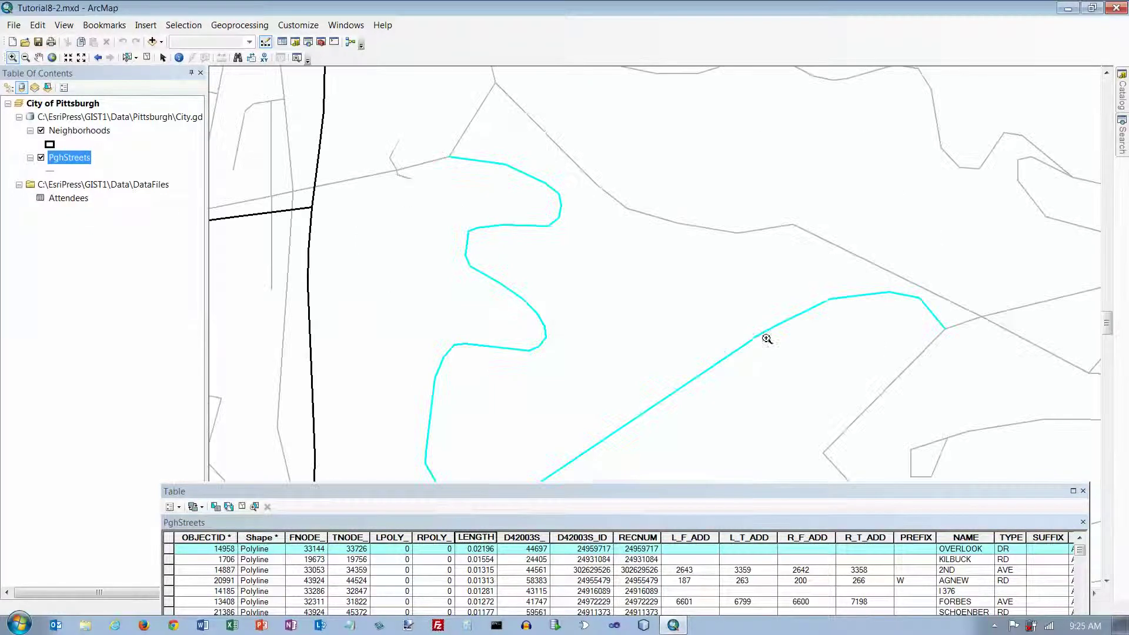
{"action": "left_click", "coordinate": [712, 349]}
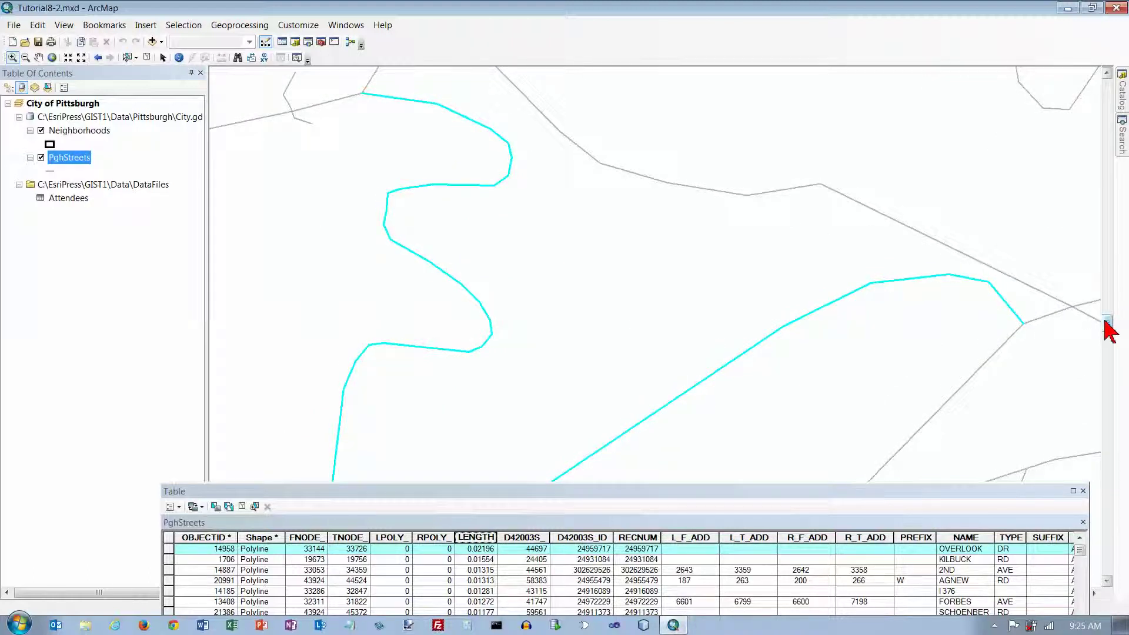
{"action": "scroll", "coordinate": [963, 301], "scroll_direction": "up", "scroll_amount": 1}
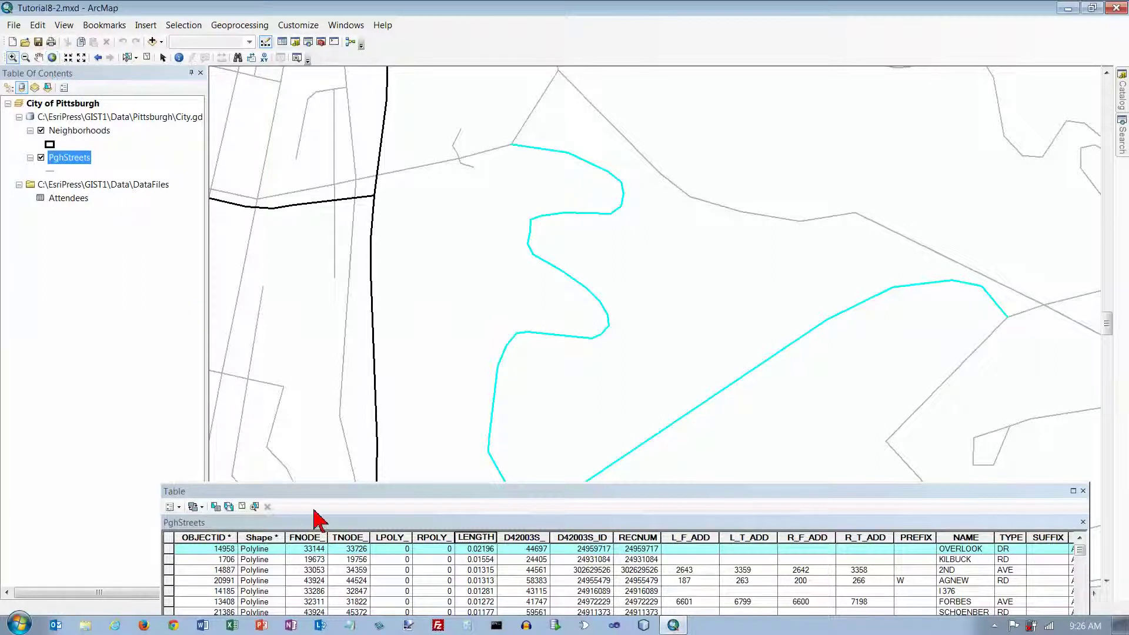
{"action": "left_click_drag", "start_coordinate": [314, 492], "coordinate": [262, 204]}
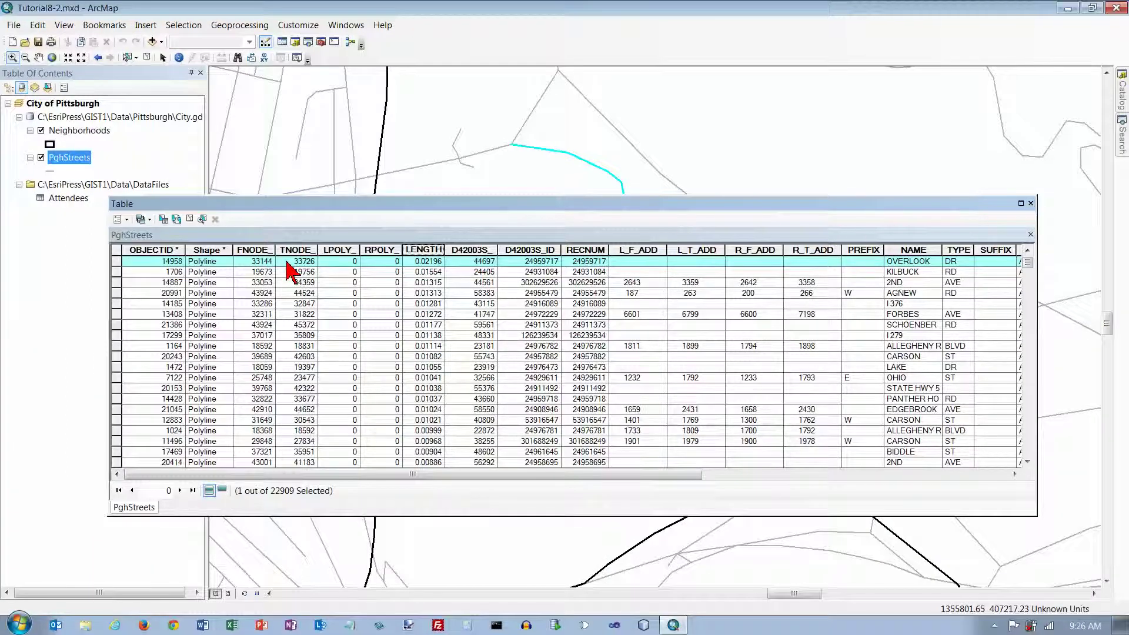
{"action": "left_click", "coordinate": [1031, 203]}
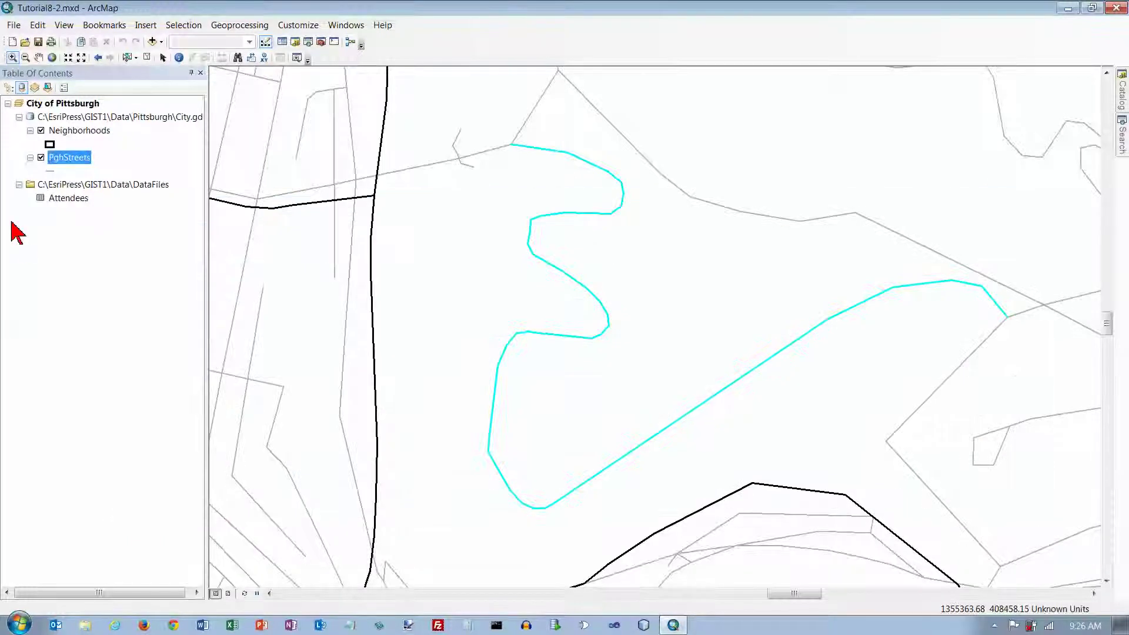
Step: Open the Attendees attribute table listing its 1265 attendee records
{"action": "right_click", "coordinate": [65, 200]}
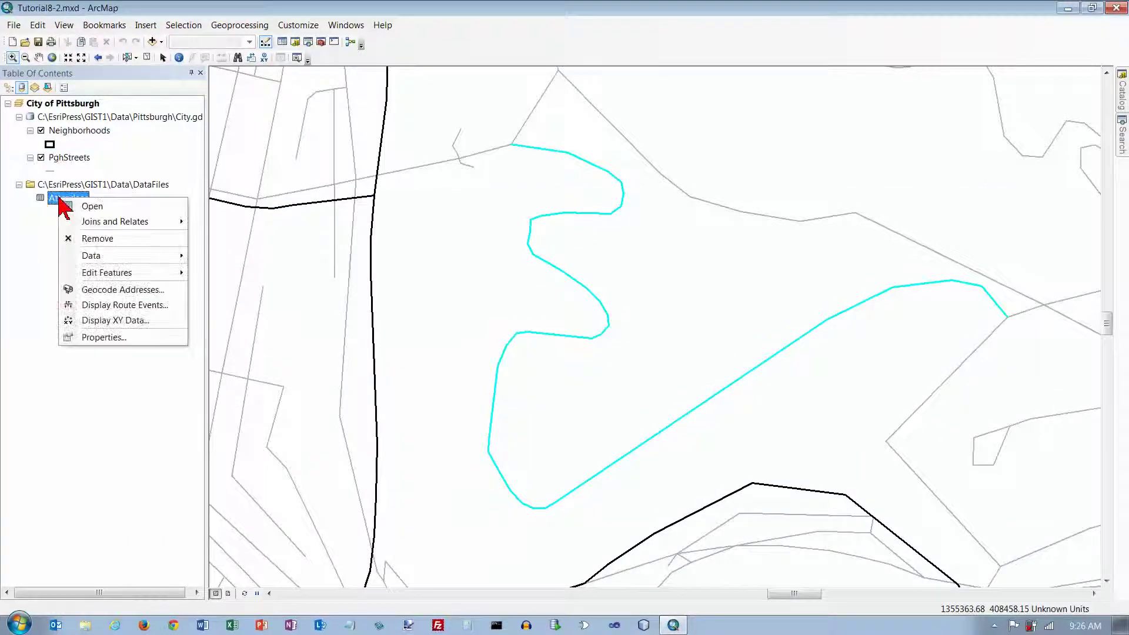
{"action": "left_click", "coordinate": [93, 207]}
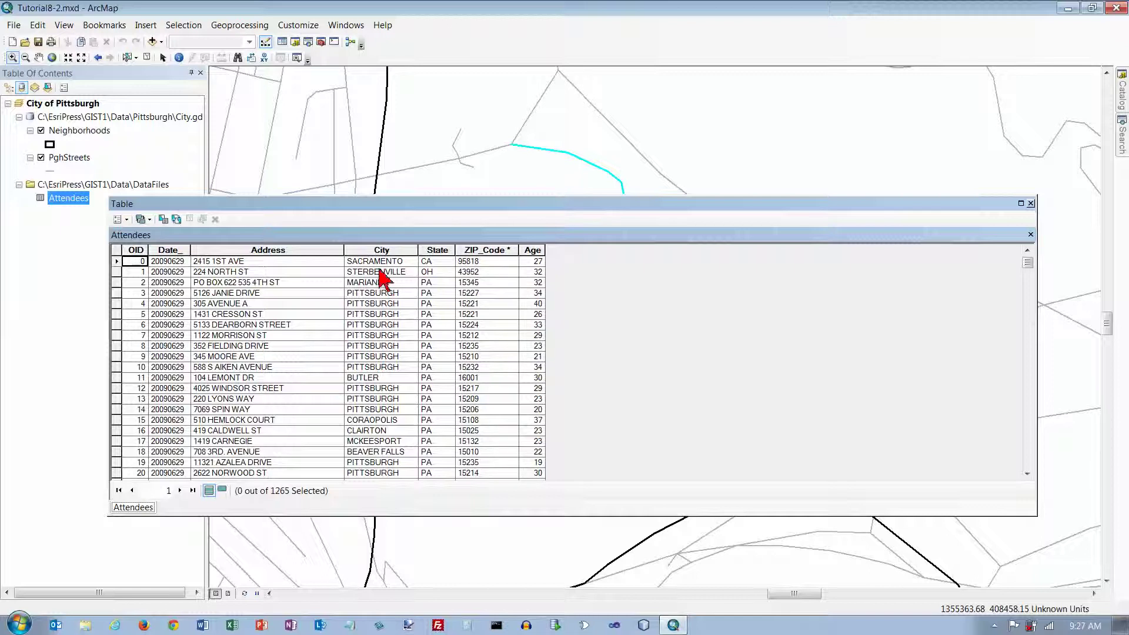
Step: Sort the Attendees table by City in descending order, browse the records, then close it
{"action": "left_click", "coordinate": [380, 252]}
{"action": "right_click", "coordinate": [380, 251]}
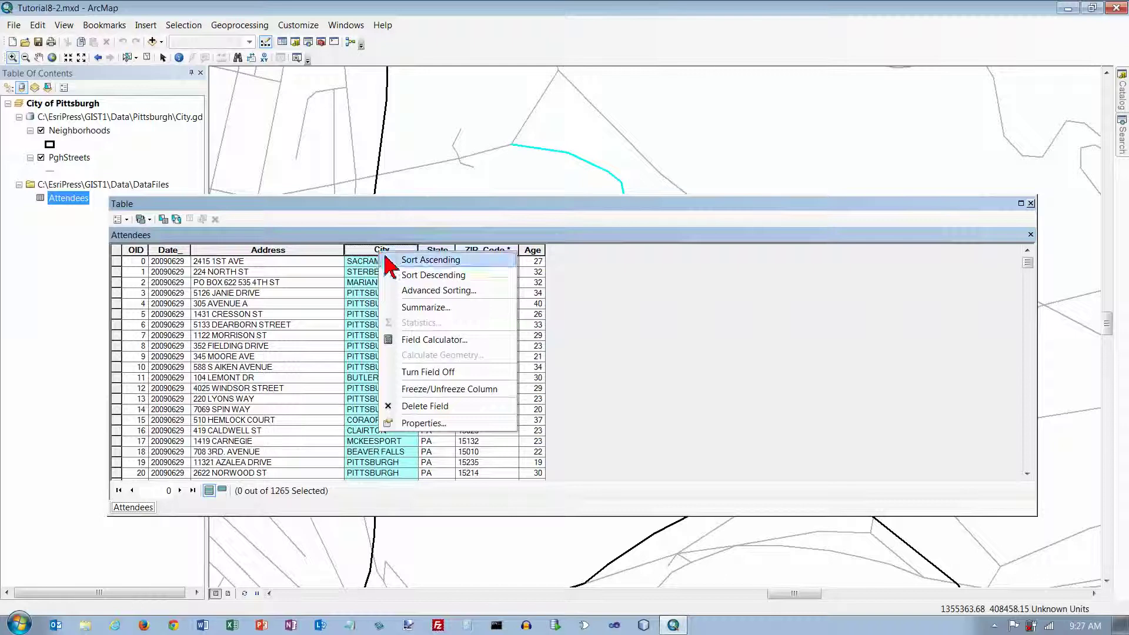
{"action": "left_click", "coordinate": [414, 277]}
{"action": "scroll", "coordinate": [535, 382], "scroll_direction": "down", "scroll_amount": 10}
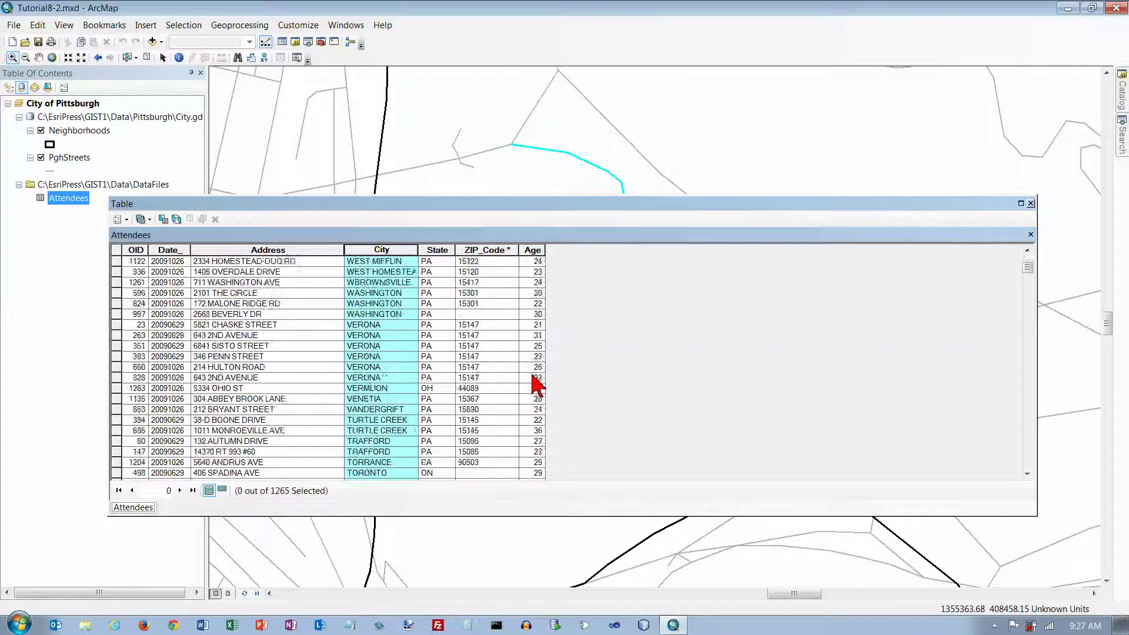
{"action": "scroll", "coordinate": [535, 382], "scroll_direction": "down", "scroll_amount": 20}
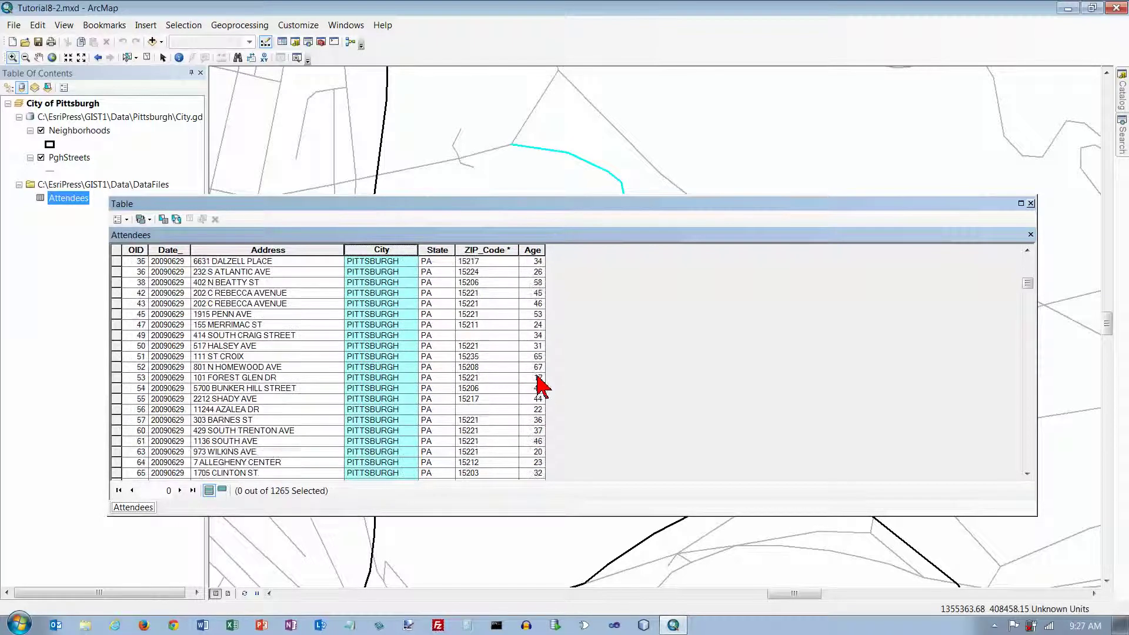
{"action": "scroll", "coordinate": [547, 387], "scroll_direction": "down", "scroll_amount": 20}
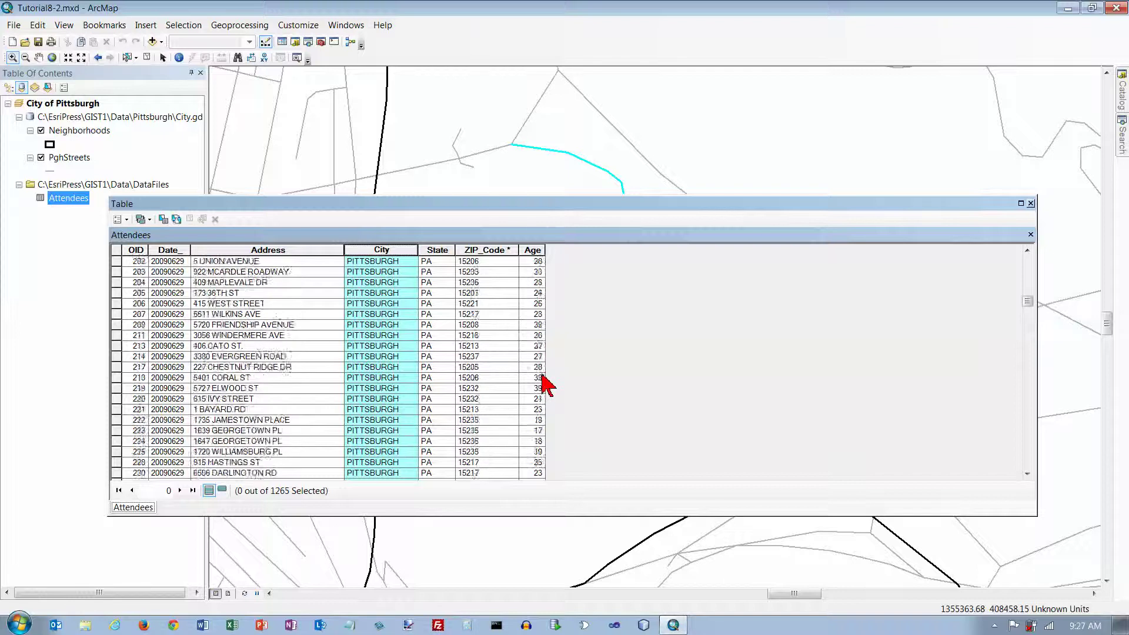
{"action": "scroll", "coordinate": [547, 385], "scroll_direction": "down", "scroll_amount": 15}
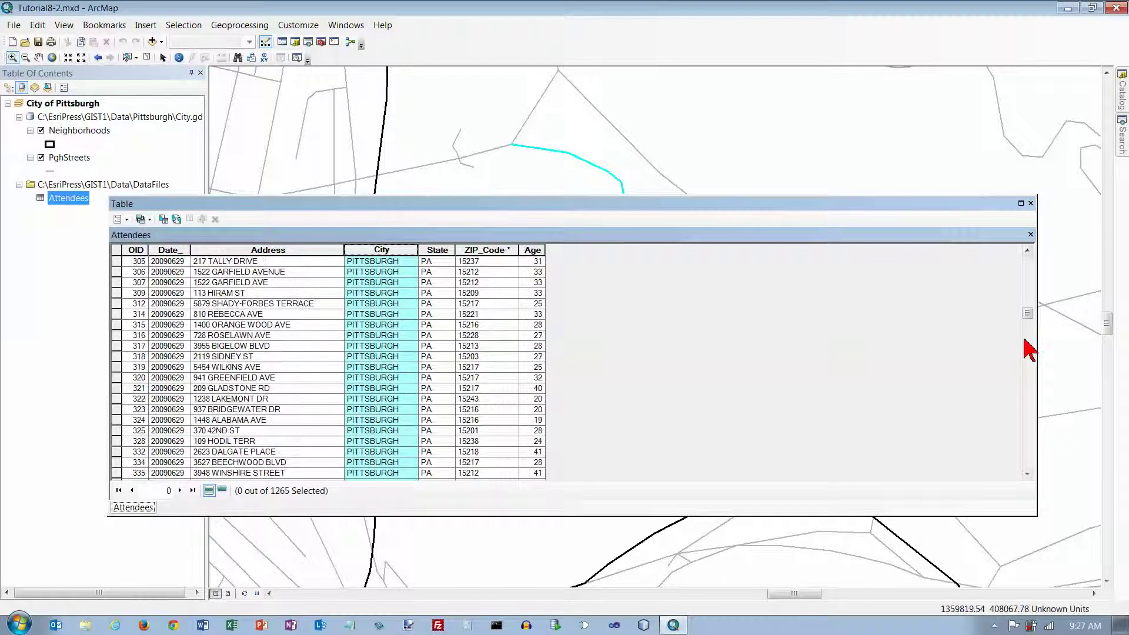
{"action": "scroll", "coordinate": [1031, 450], "scroll_direction": "down", "scroll_amount": 20}
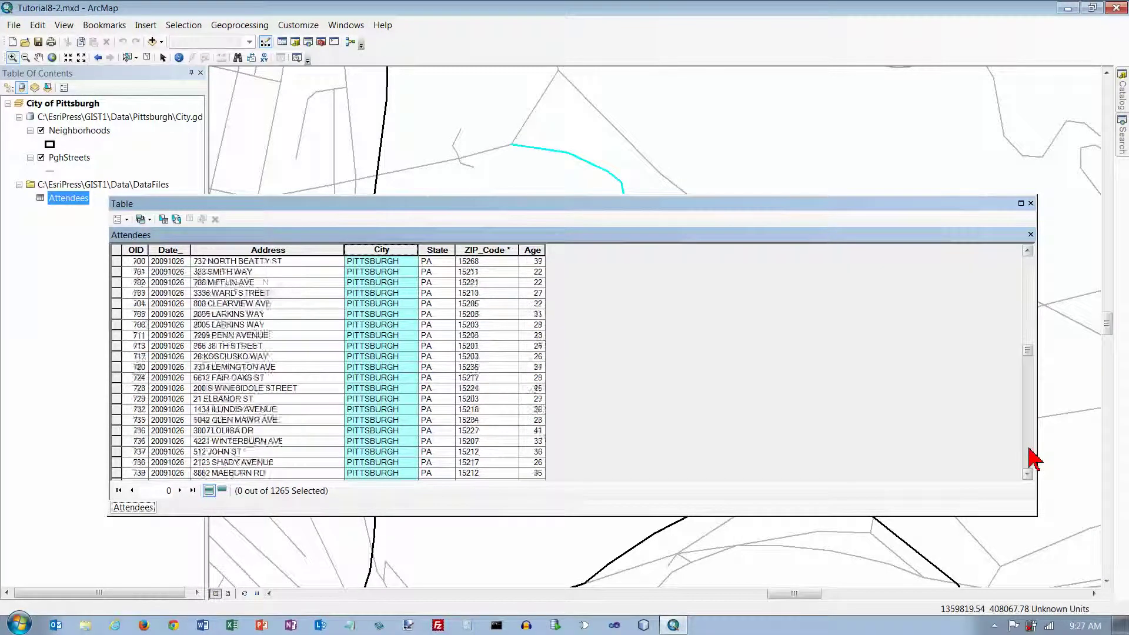
{"action": "scroll", "coordinate": [1034, 458], "scroll_direction": "down", "scroll_amount": 20}
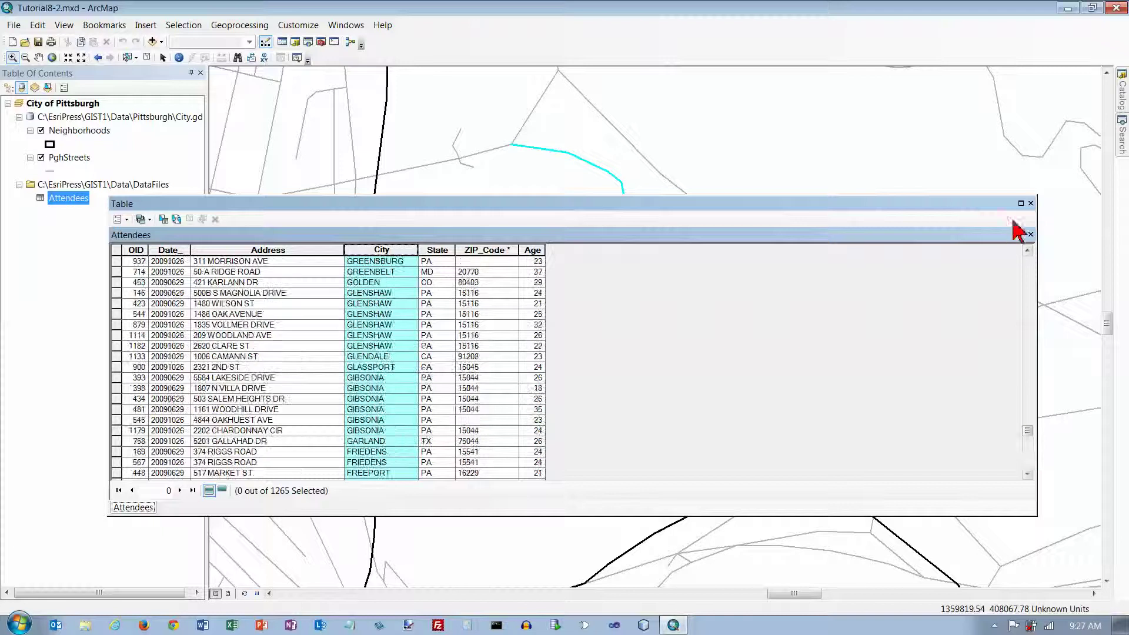
{"action": "left_click", "coordinate": [1032, 204]}
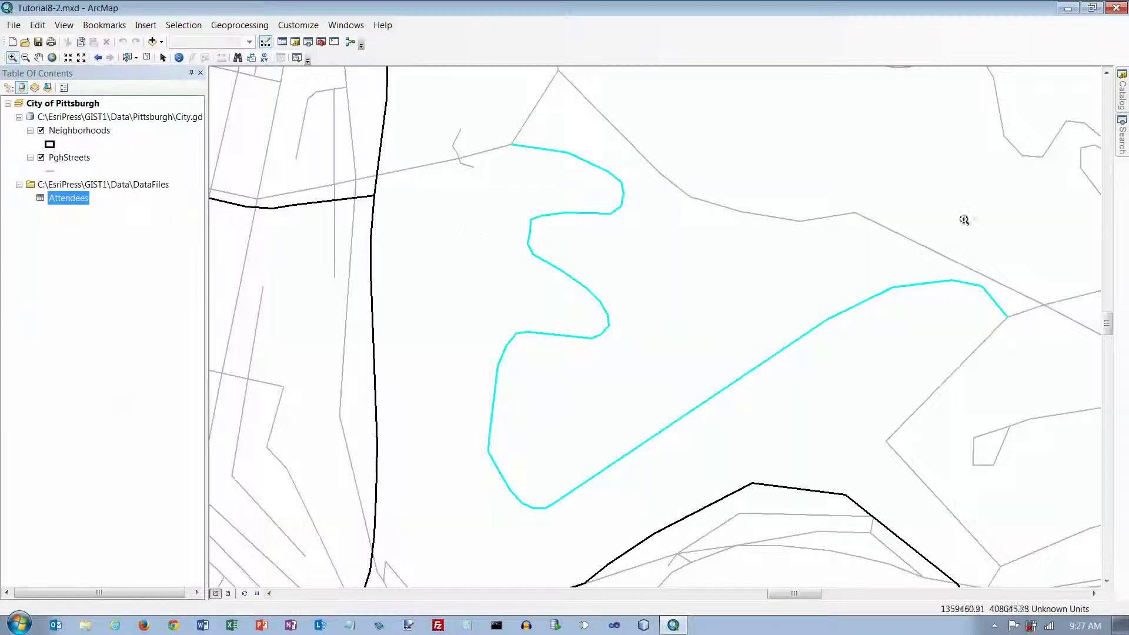
Step: Zoom to full Pittsburgh extent and clear the OVERLOOK DR selection in the PghStreets table
{"action": "left_click", "coordinate": [52, 57]}
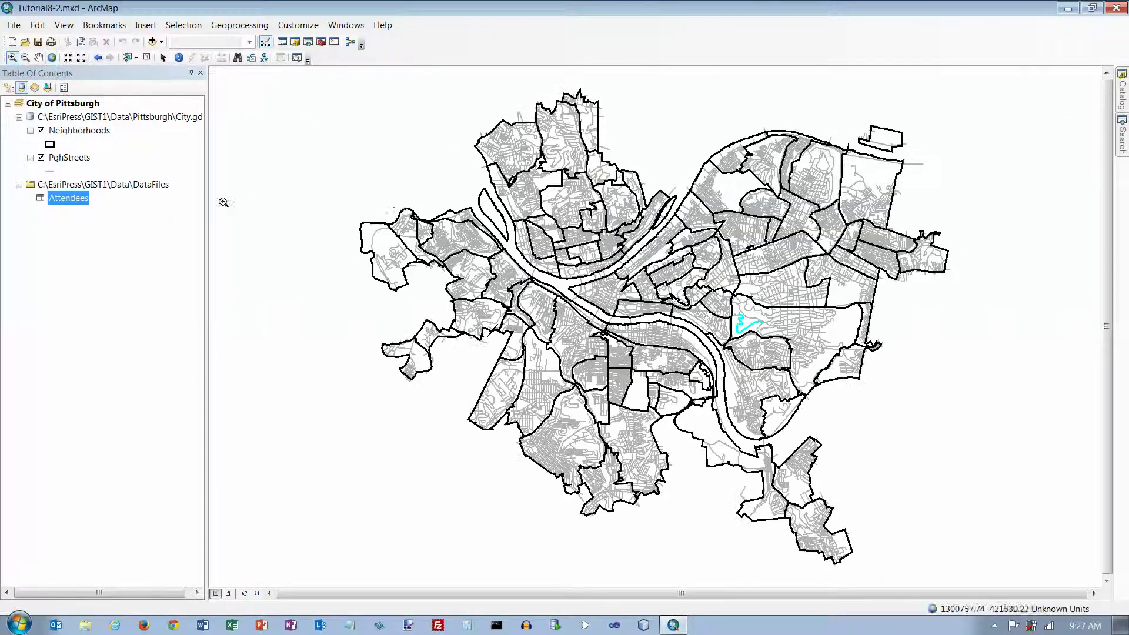
{"action": "right_click", "coordinate": [74, 160]}
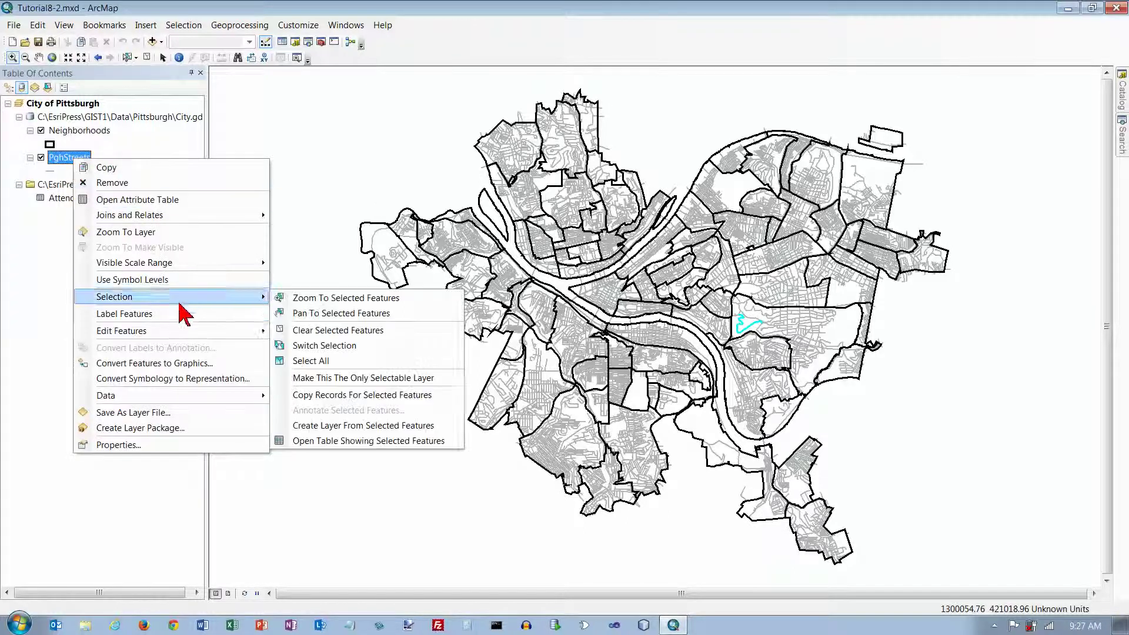
{"action": "left_click", "coordinate": [141, 200]}
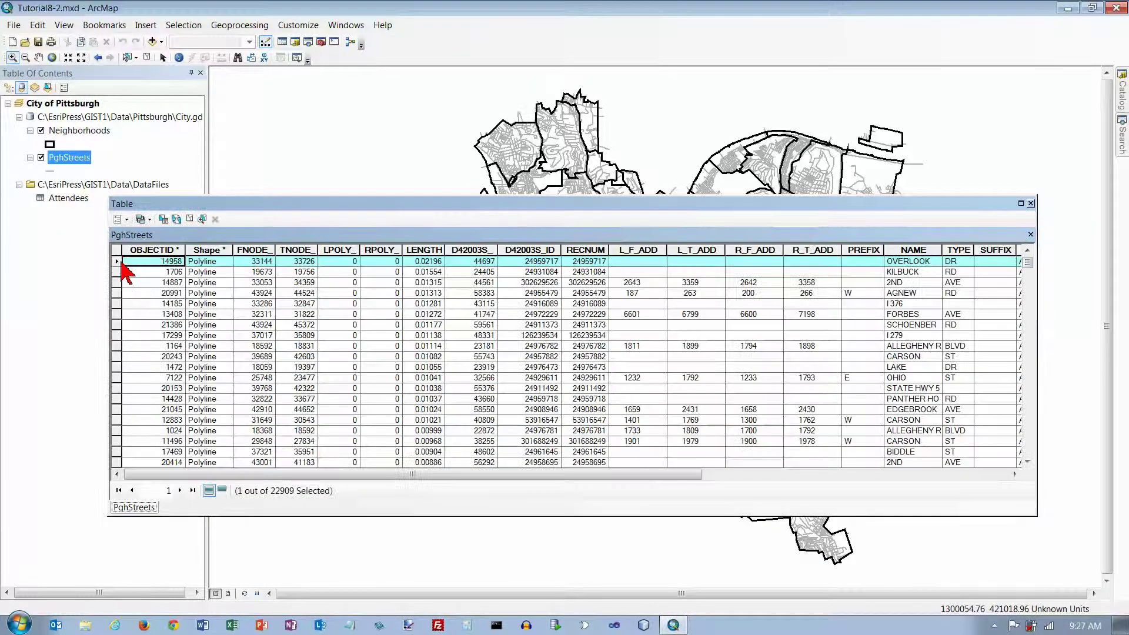
{"action": "left_click", "coordinate": [126, 220]}
{"action": "left_click", "coordinate": [155, 267]}
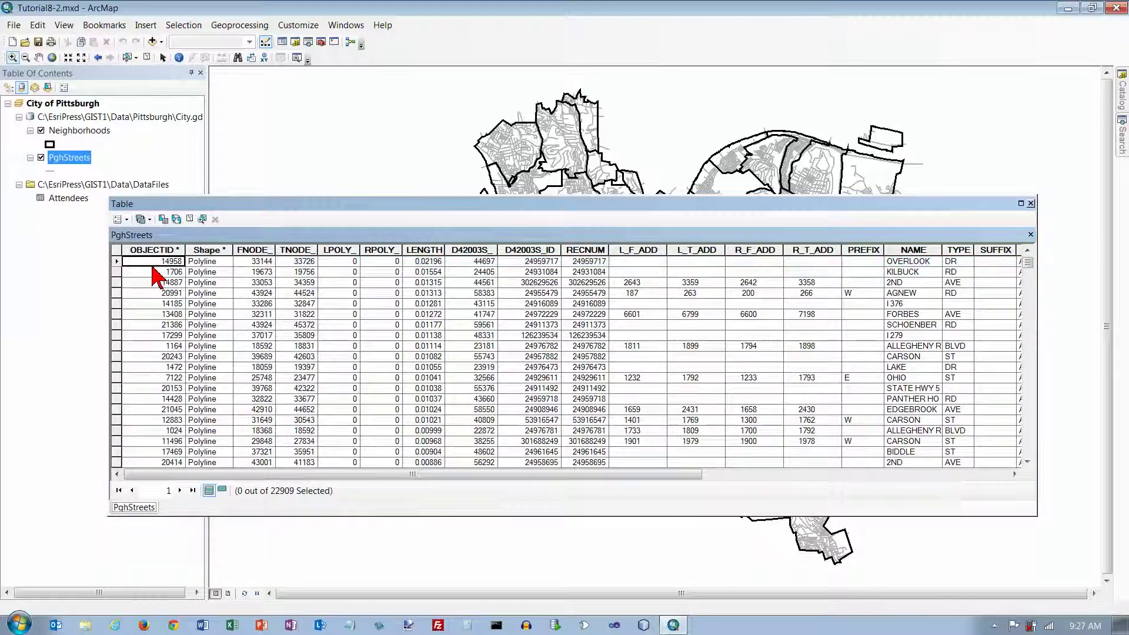
{"action": "left_click", "coordinate": [1031, 204]}
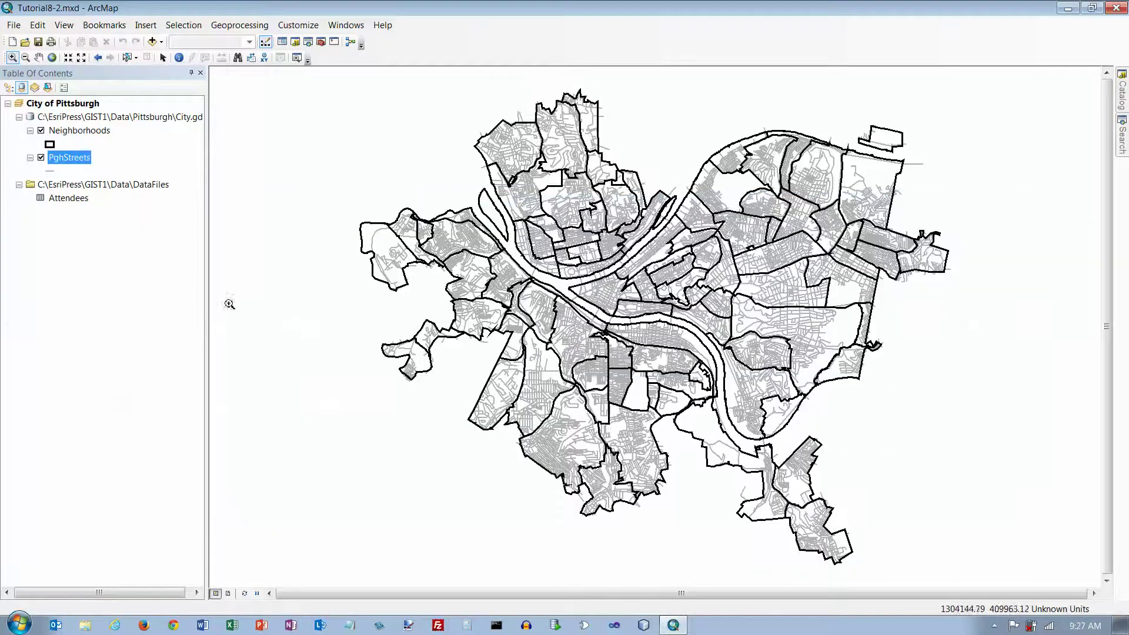